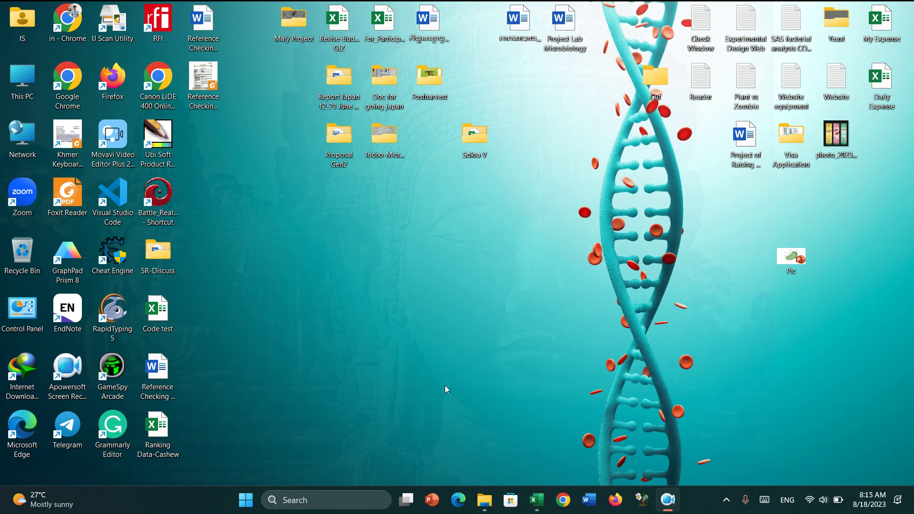
Restore the Excel workbook '3' with the factorial weight data from the taskbar.
{"action": "left_click", "coordinate": [536, 499]}
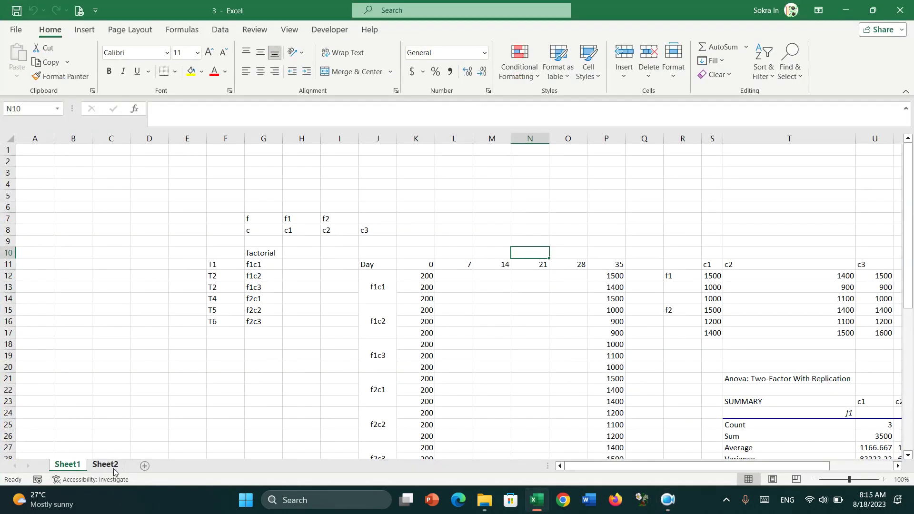
Switch to the empty Sheet2 worksheet.
{"action": "left_click", "coordinate": [114, 466]}
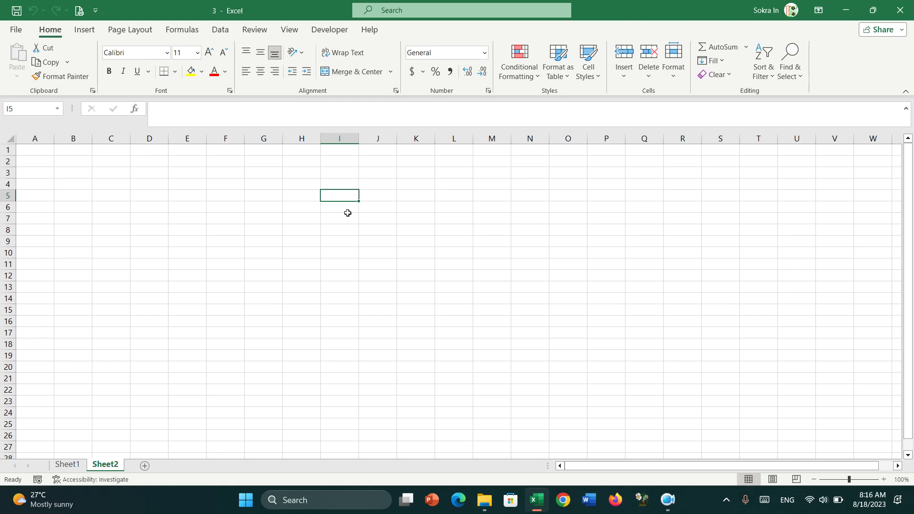
Enter the factor labels f, f1, f2 across I5:K5.
{"action": "type", "text": "f"}
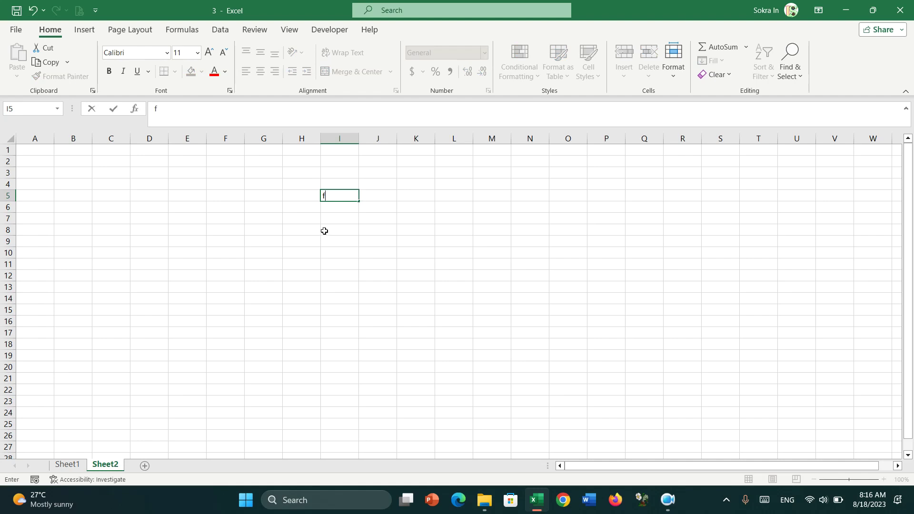
{"action": "key", "text": "Tab"}
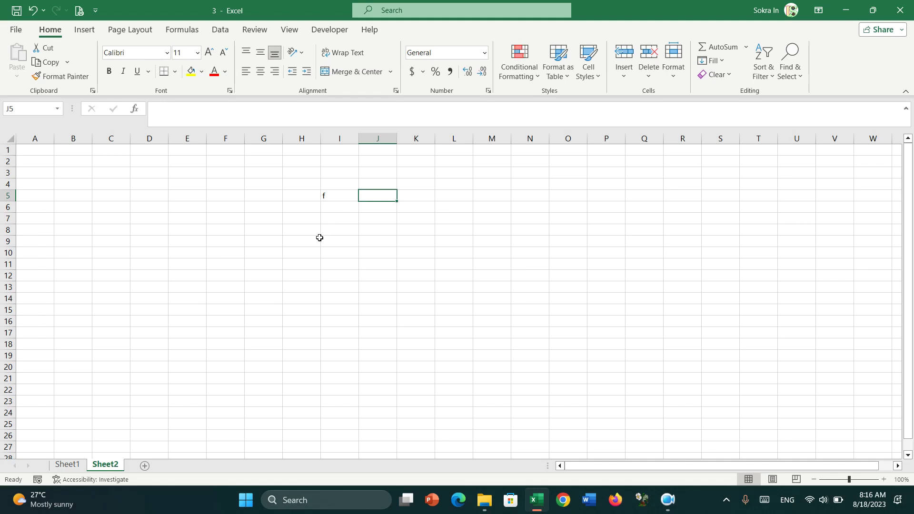
{"action": "type", "text": "f1"}
{"action": "key", "text": "Tab"}
{"action": "type", "text": "f"}
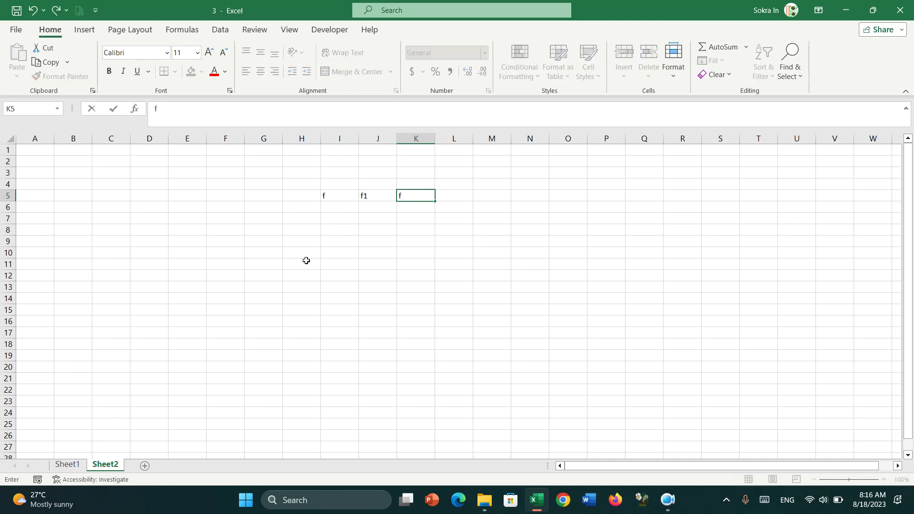
{"action": "left_click", "coordinate": [336, 210]}
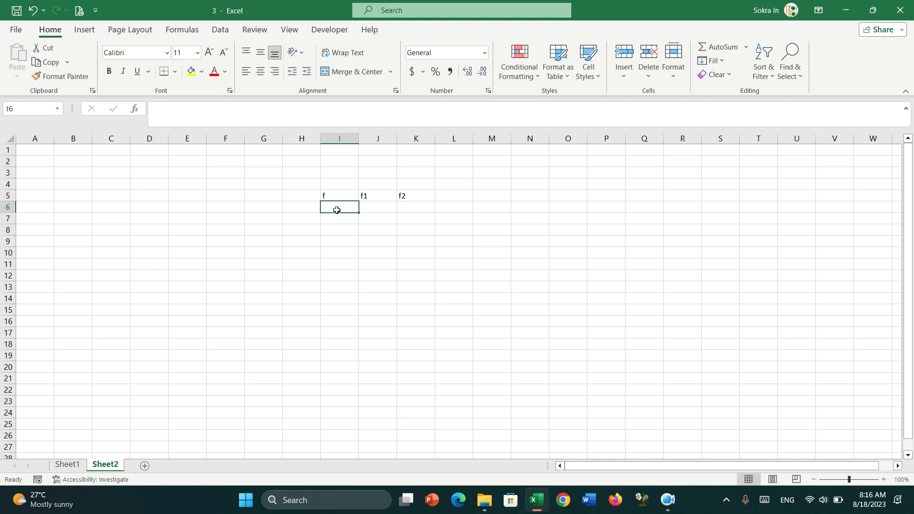
Enter the factor labels c, c1, c2, c3 across I6:L6.
{"action": "type", "text": "c"}
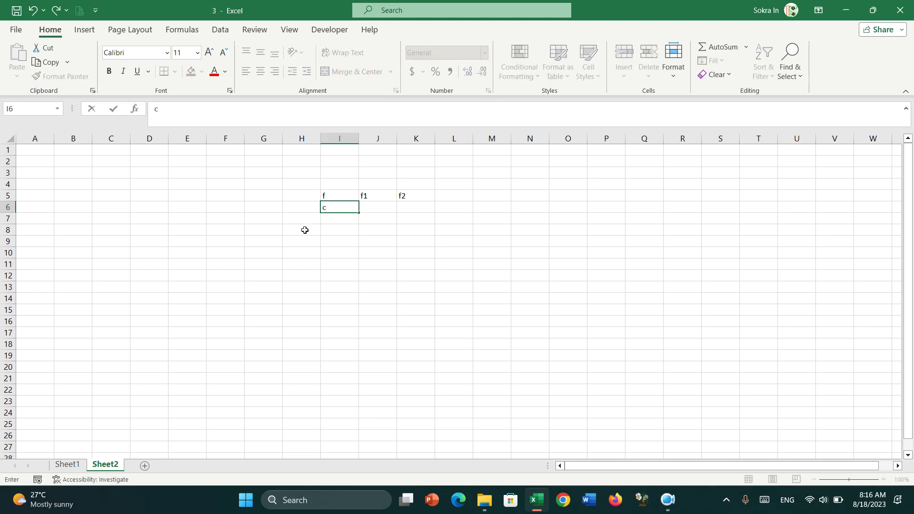
{"action": "key", "text": "Tab"}
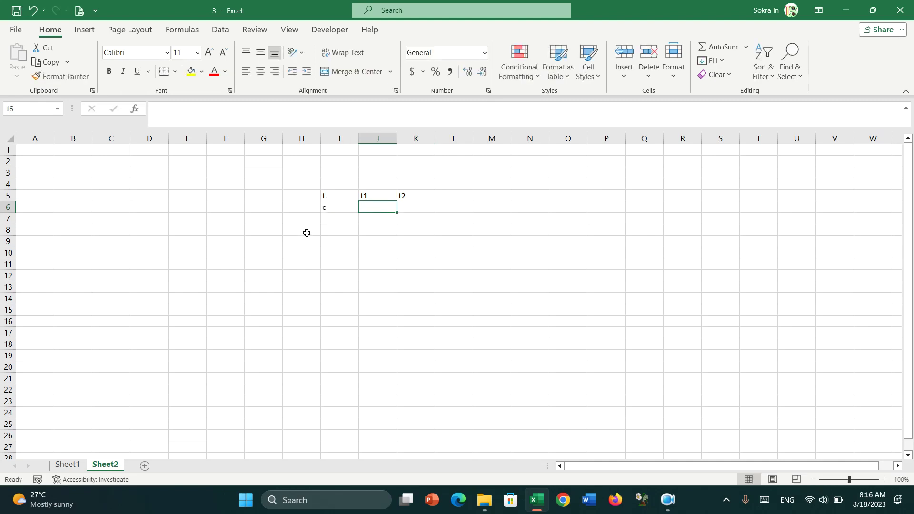
{"action": "type", "text": "c"}
{"action": "key", "text": "Tab"}
{"action": "type", "text": "c"}
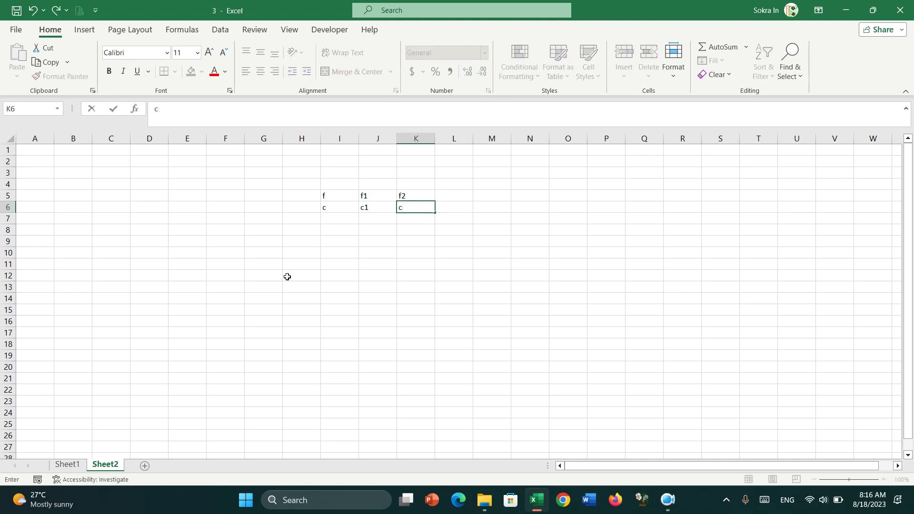
{"action": "type", "text": "32"}
{"action": "key", "text": "Tab"}
{"action": "type", "text": "c"}
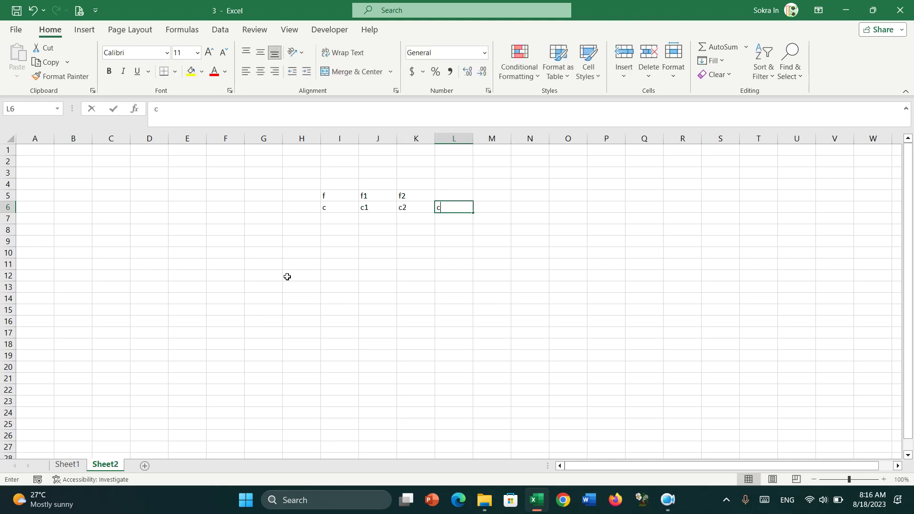
{"action": "type", "text": "3"}
{"action": "key", "text": "ctrl+Return"}
{"action": "key", "text": "Tab"}
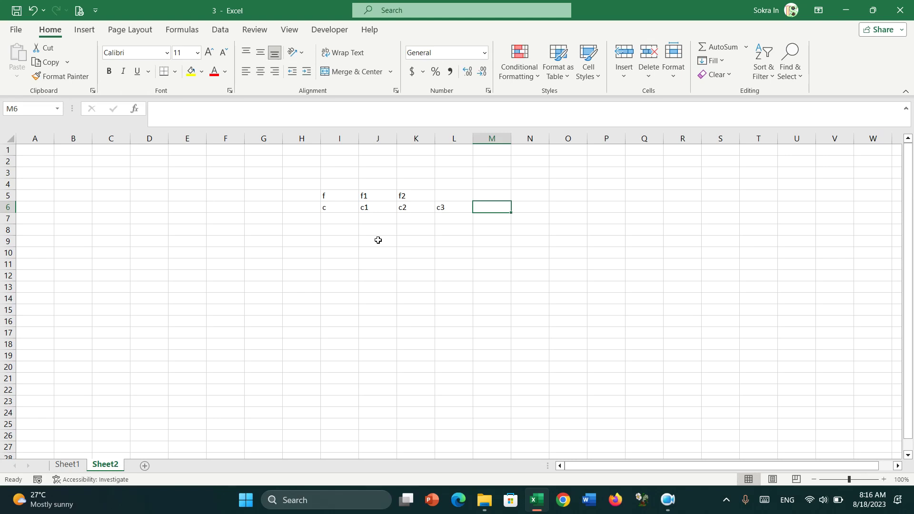
Add the heading 'factorial' in cell I9.
{"action": "left_click", "coordinate": [341, 244]}
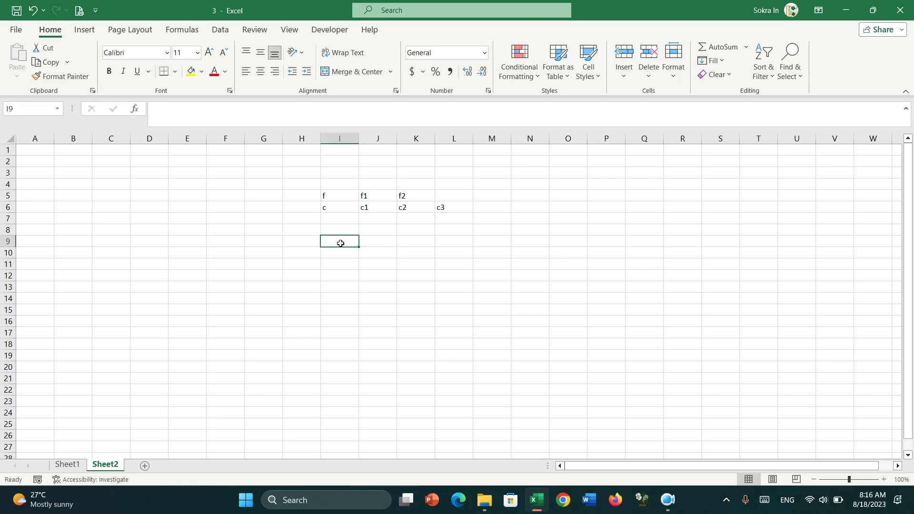
{"action": "type", "text": "factorial"}
{"action": "key", "text": "Return"}
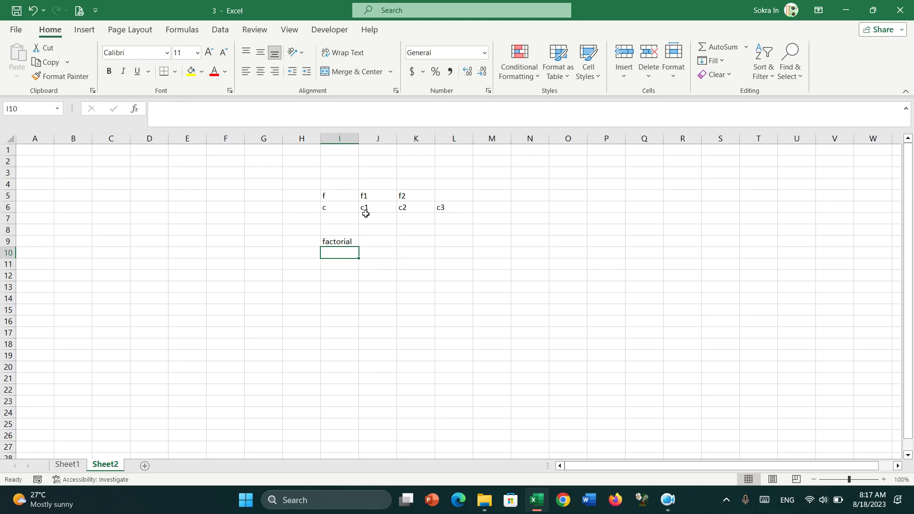
Enter f1c1 and f1c2 in I10:I11, checking them against the f and c level labels.
{"action": "type", "text": "f1c1"}
{"action": "key", "text": "Return"}
{"action": "type", "text": "f1c"}
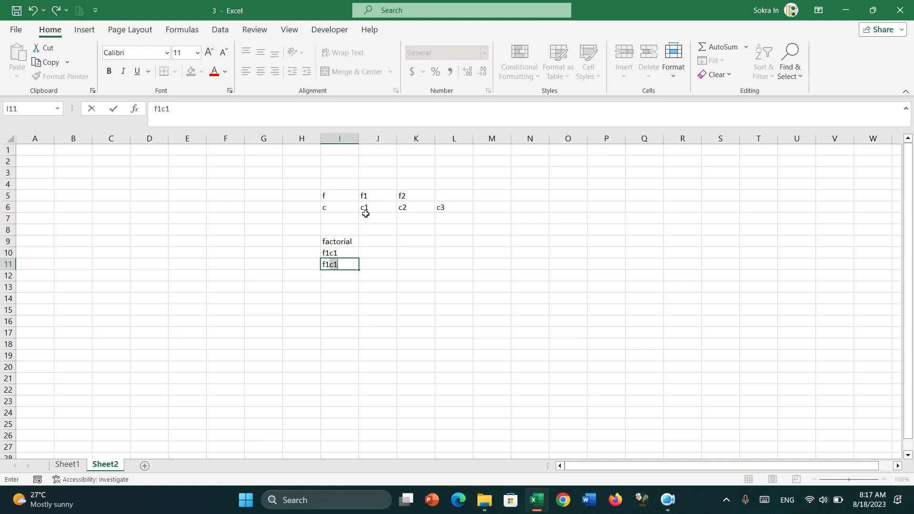
{"action": "type", "text": "2"}
{"action": "left_click", "coordinate": [367, 195]}
{"action": "left_click", "coordinate": [364, 206]}
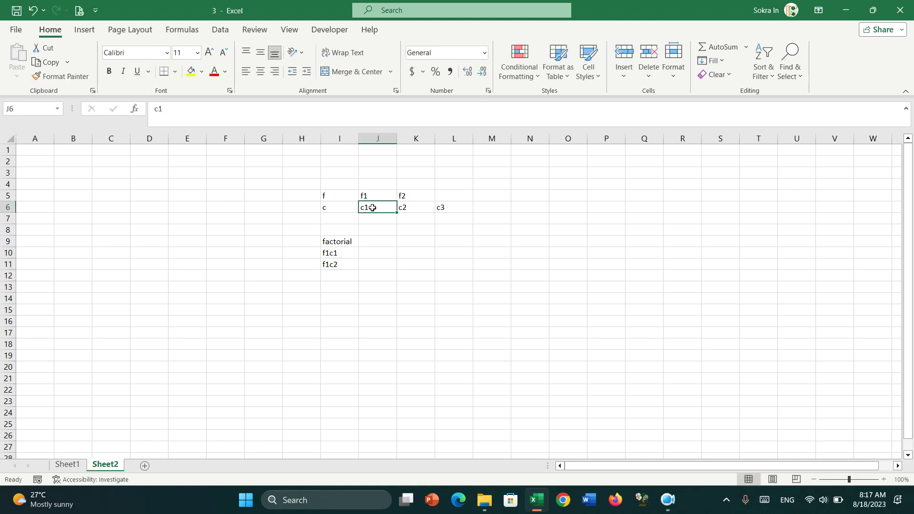
{"action": "left_click", "coordinate": [373, 196]}
{"action": "left_click", "coordinate": [402, 205]}
{"action": "left_click", "coordinate": [388, 198]}
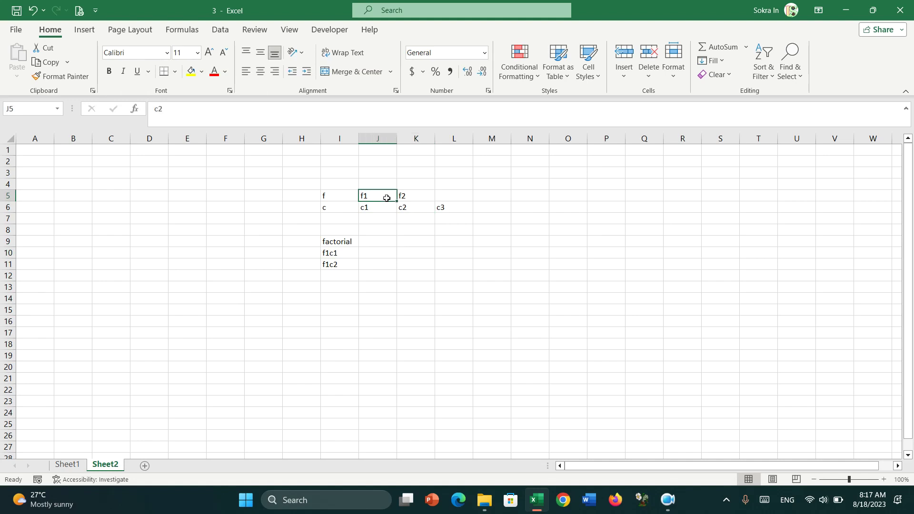
{"action": "left_click", "coordinate": [448, 209]}
{"action": "left_click", "coordinate": [337, 274]}
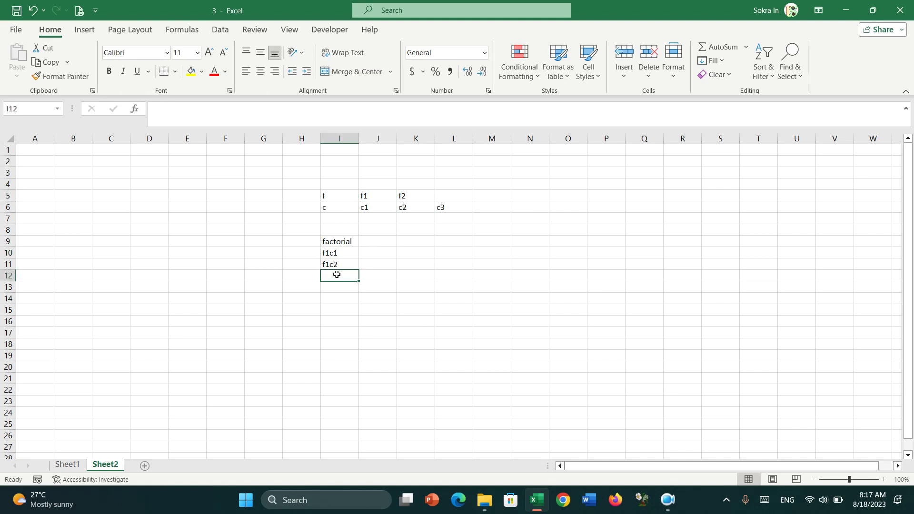
Enter f1c3, f2c1, f2c2 and f2c3 down I12:I15.
{"action": "type", "text": "f1c3"}
{"action": "key", "text": "Return"}
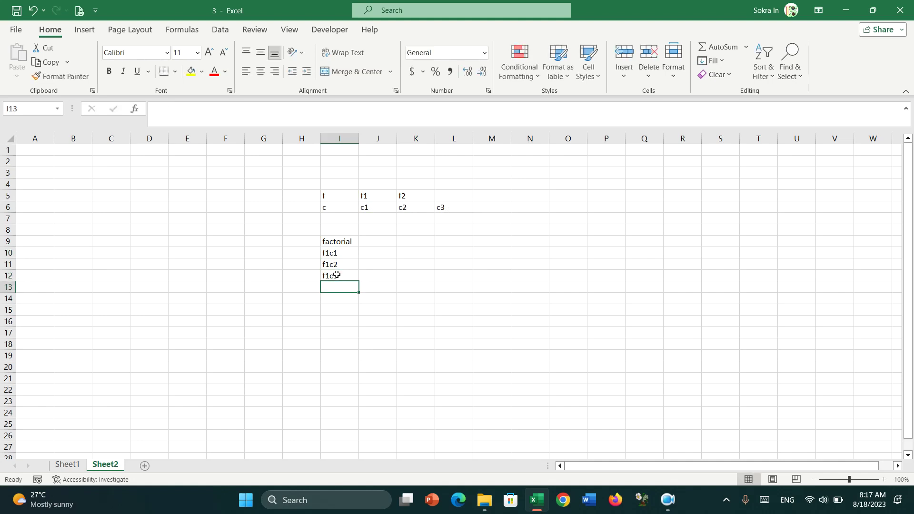
{"action": "left_click", "coordinate": [411, 200]}
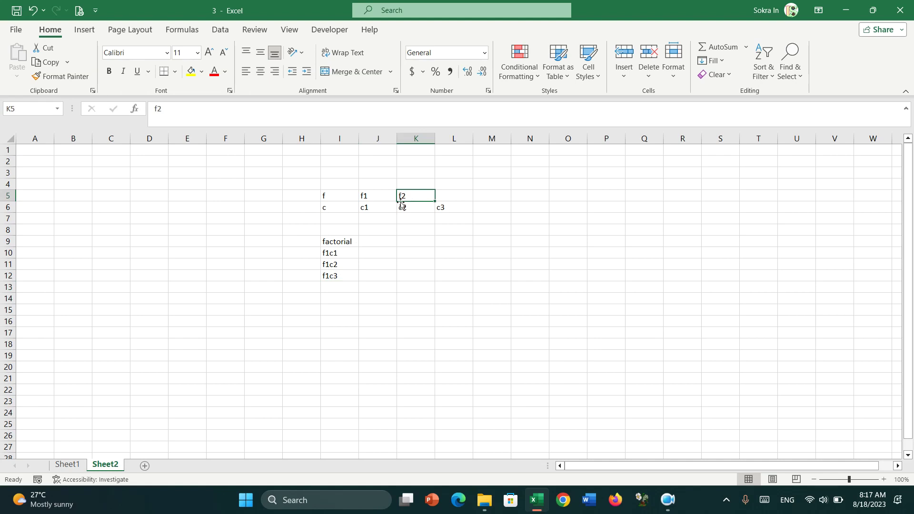
{"action": "left_click", "coordinate": [329, 286]}
{"action": "type", "text": "f2c1"}
{"action": "key", "text": "Return"}
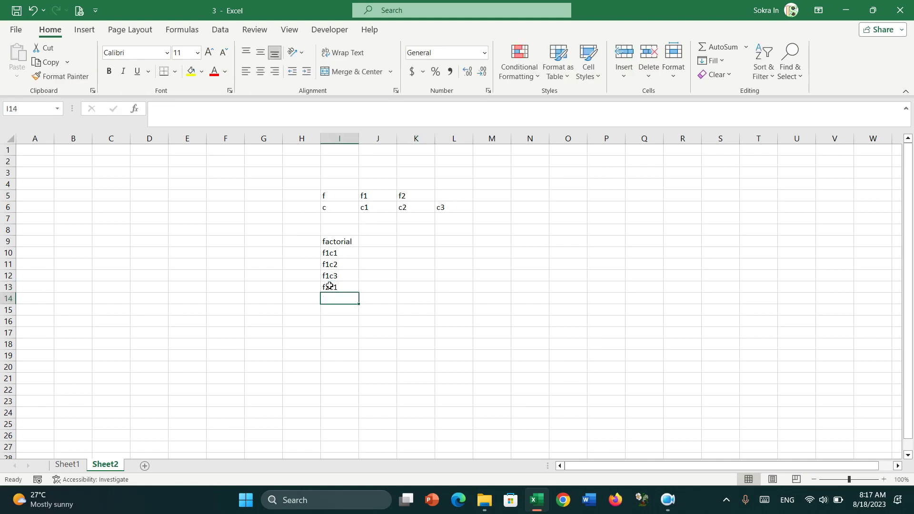
{"action": "type", "text": "f2c1"}
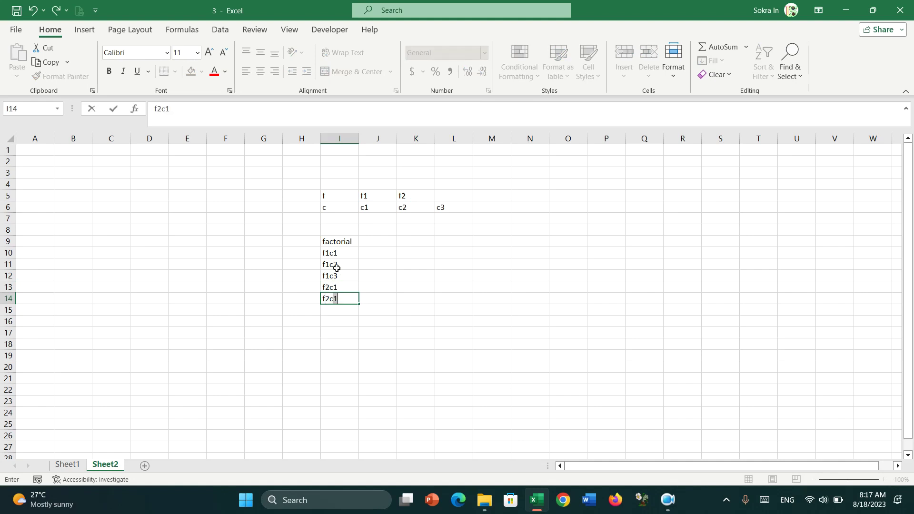
{"action": "type", "text": "2"}
{"action": "key", "text": "Return"}
{"action": "type", "text": "f2c3"}
{"action": "key", "text": "Return"}
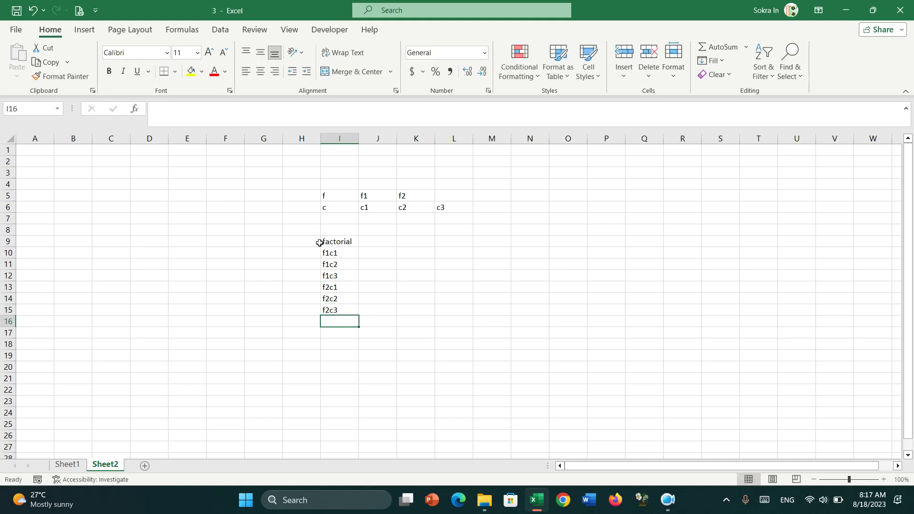
Note the 2x3 design in cell M5.
{"action": "left_click_drag", "start_coordinate": [329, 255], "coordinate": [333, 310]}
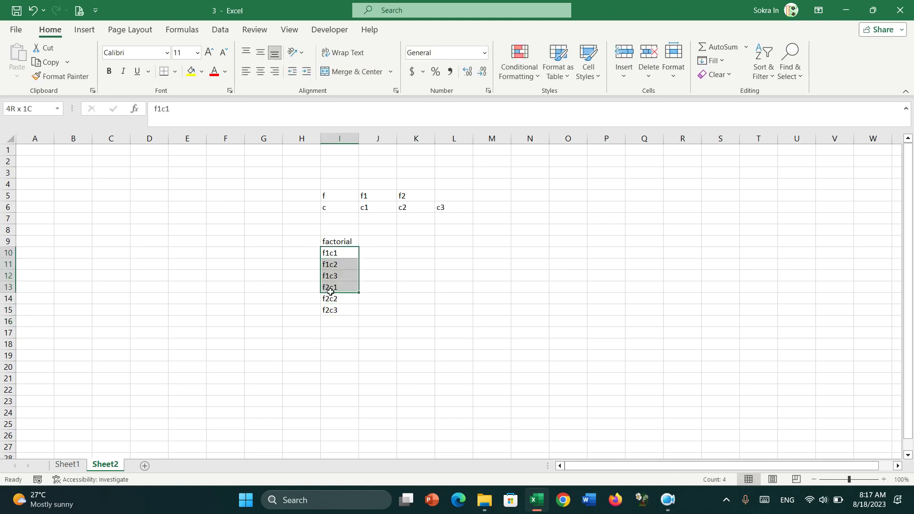
{"action": "left_click", "coordinate": [477, 198]}
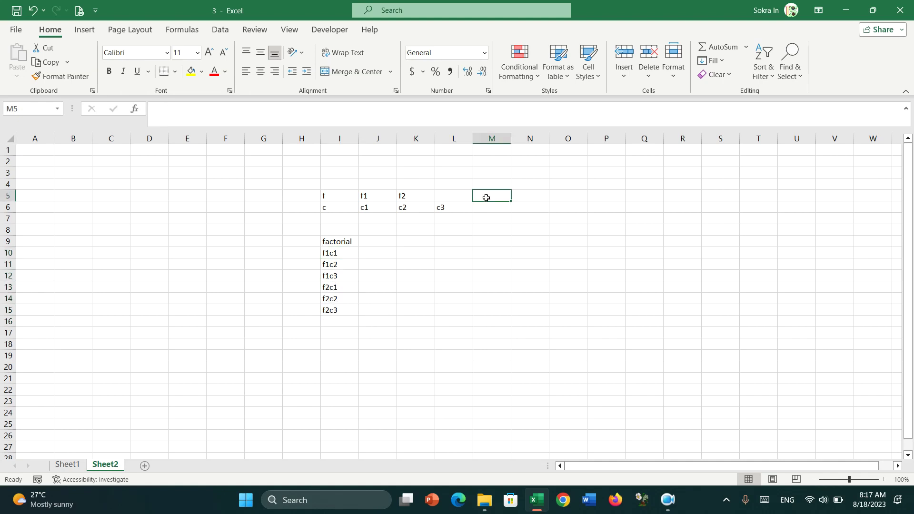
{"action": "type", "text": "2x3"}
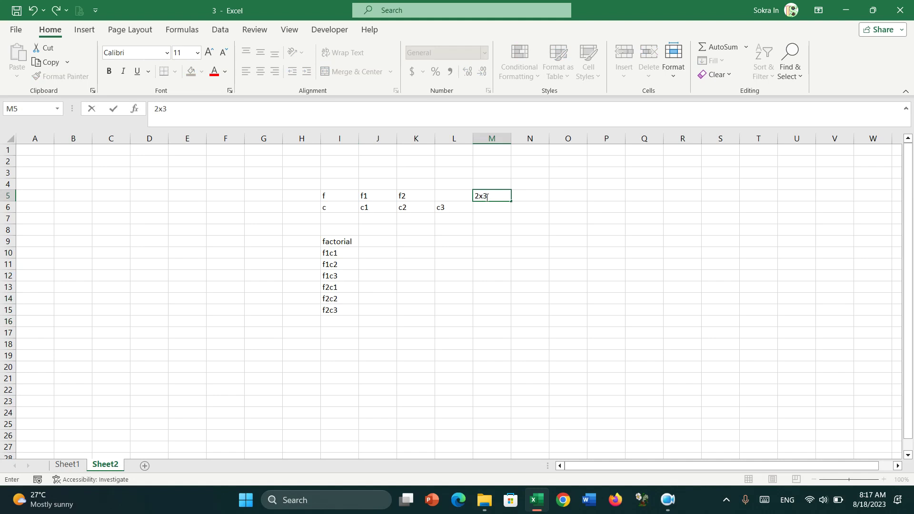
{"action": "key", "text": "Return"}
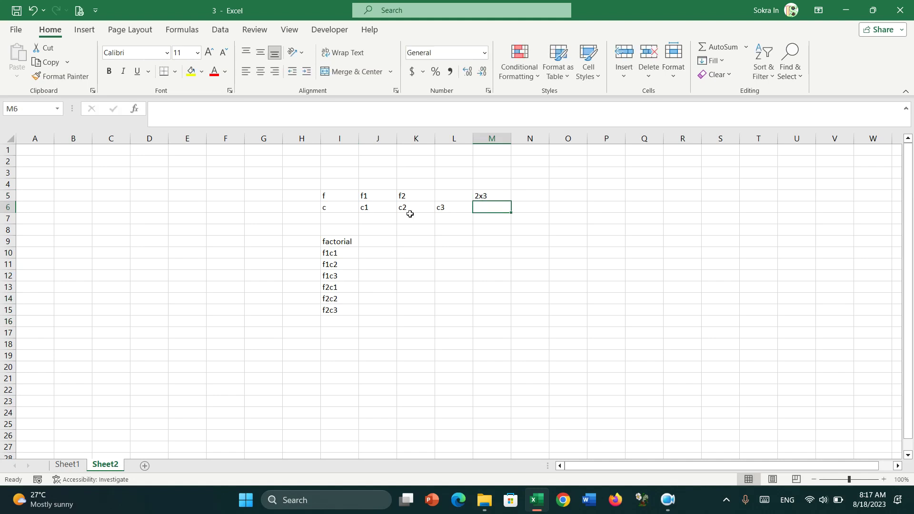
{"action": "left_click", "coordinate": [298, 251]}
Fill treatment codes T1 through T6 down H10:H15 from a T1, T2 series.
{"action": "type", "text": "T1"}
{"action": "key", "text": "Return"}
{"action": "type", "text": "T2"}
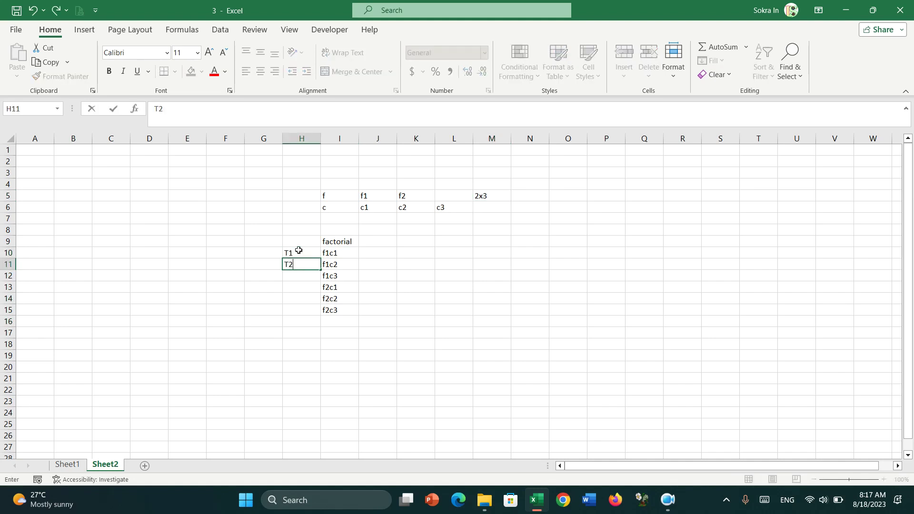
{"action": "left_click", "coordinate": [379, 275]}
{"action": "left_click", "coordinate": [287, 253]}
{"action": "left_click_drag", "start_coordinate": [320, 258], "coordinate": [328, 312]}
{"action": "left_click", "coordinate": [383, 313]}
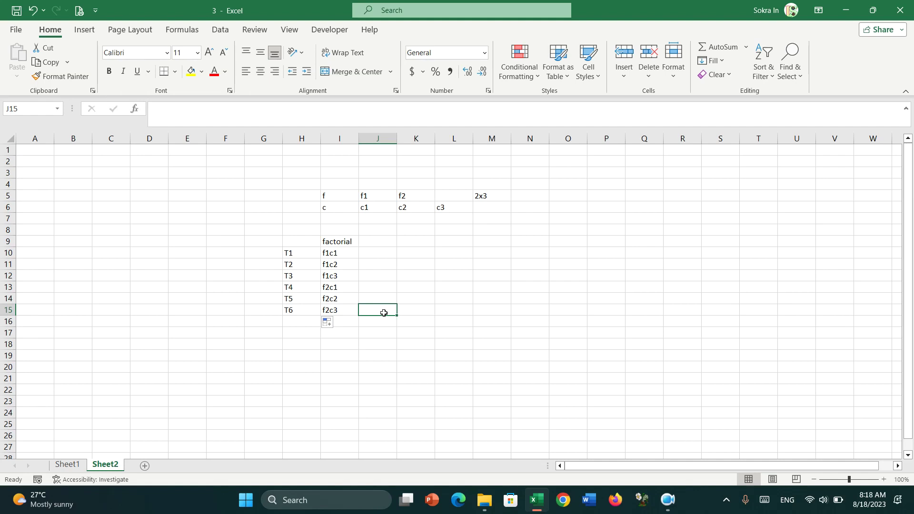
{"action": "left_click", "coordinate": [330, 255]}
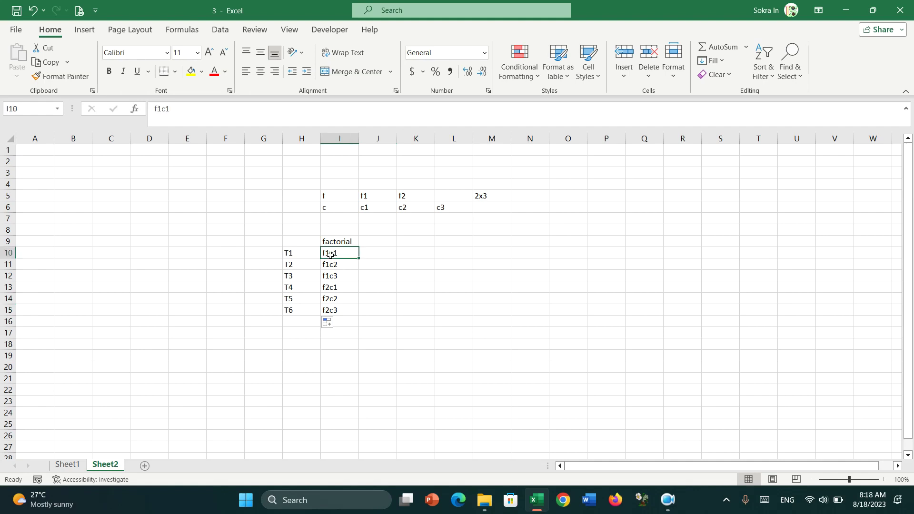
{"action": "left_click", "coordinate": [498, 246]}
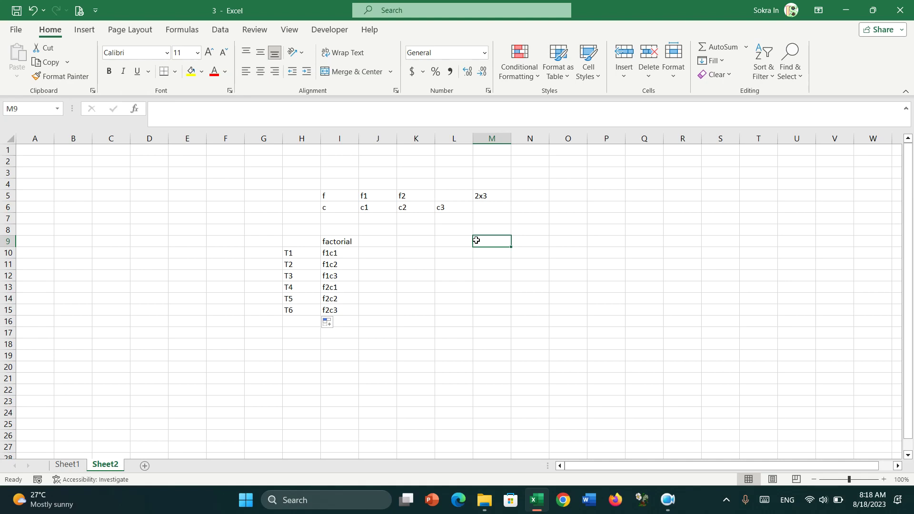
Enter Day in M9 followed by 0, 7, 14, 21, 28 across N9:R9.
{"action": "type", "text": "Day"}
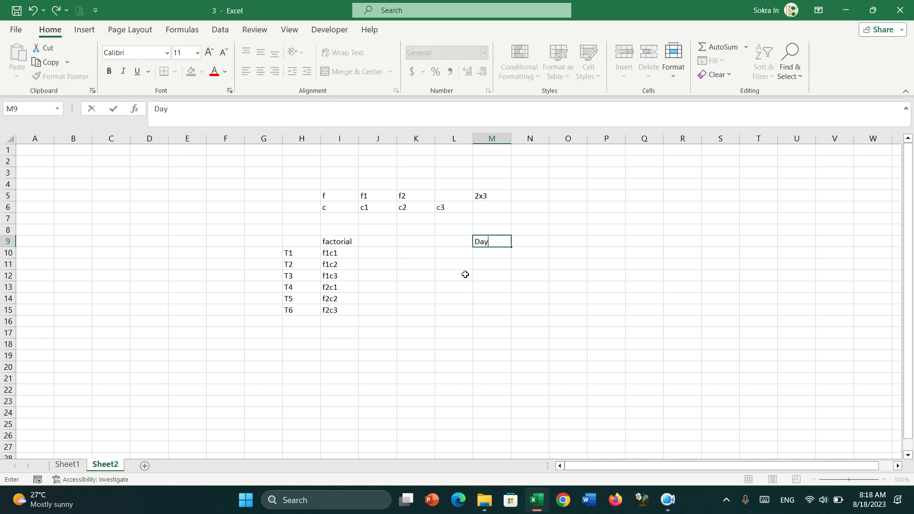
{"action": "key", "text": "Tab"}
{"action": "type", "text": "0"}
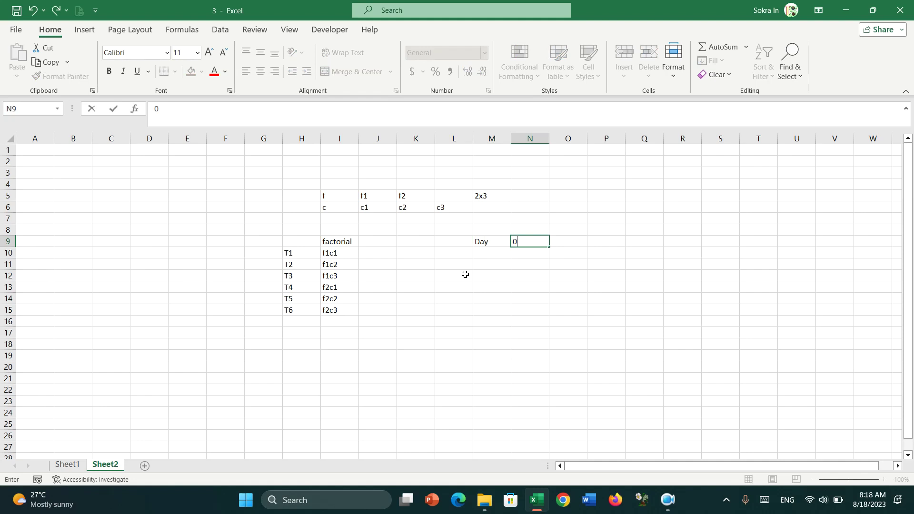
{"action": "key", "text": "Tab"}
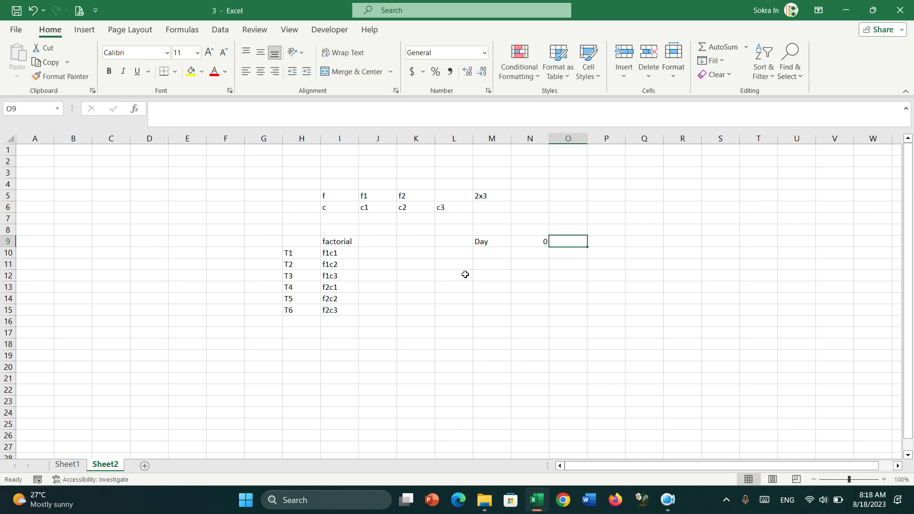
{"action": "type", "text": "7"}
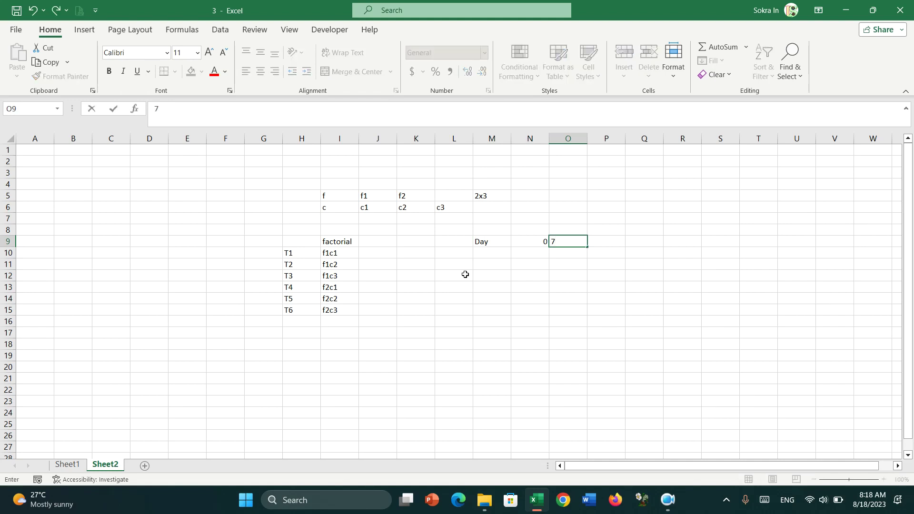
{"action": "key", "text": "Tab"}
{"action": "type", "text": "17"}
{"action": "key", "text": "BackSpace"}
{"action": "type", "text": "4"}
{"action": "key", "text": "Tab"}
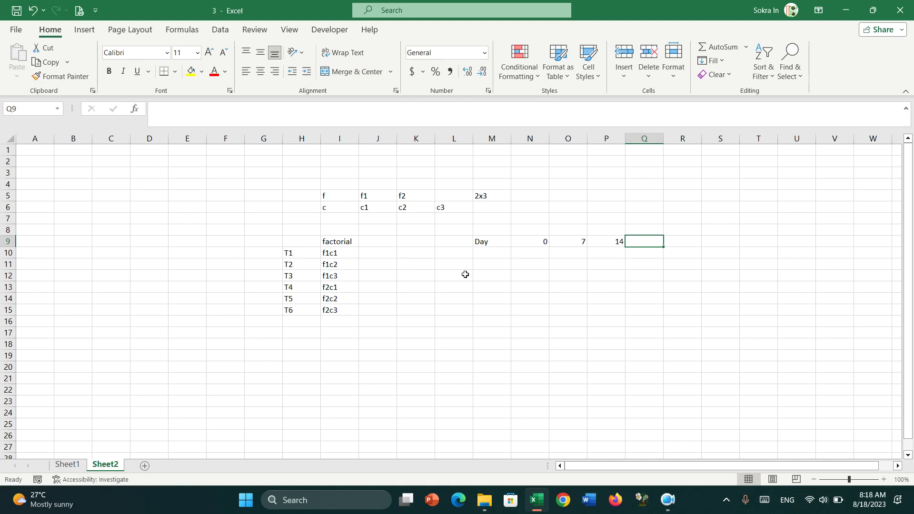
{"action": "type", "text": "21"}
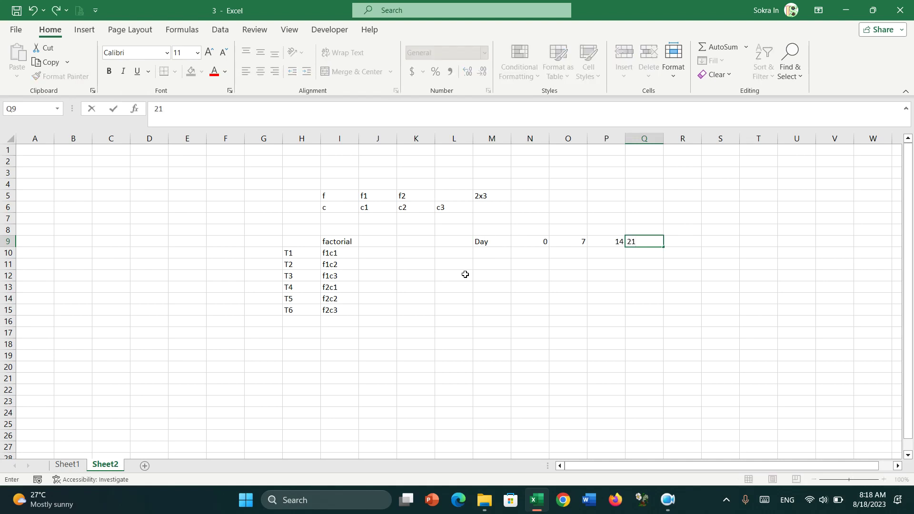
{"action": "key", "text": "Tab"}
{"action": "type", "text": "28"}
{"action": "key", "text": "Tab"}
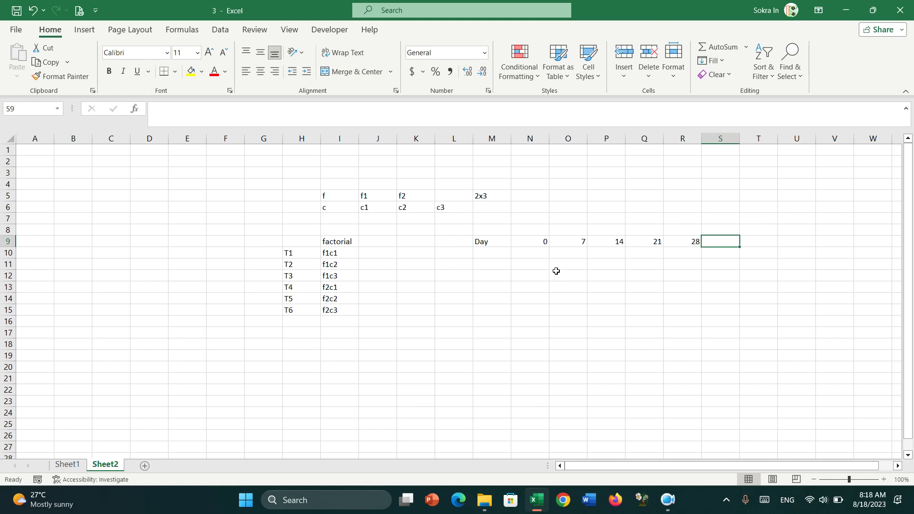
Add the 'Weight' heading in O8 above the day values.
{"action": "left_click", "coordinate": [537, 242]}
{"action": "left_click_drag", "start_coordinate": [667, 240], "coordinate": [693, 241]}
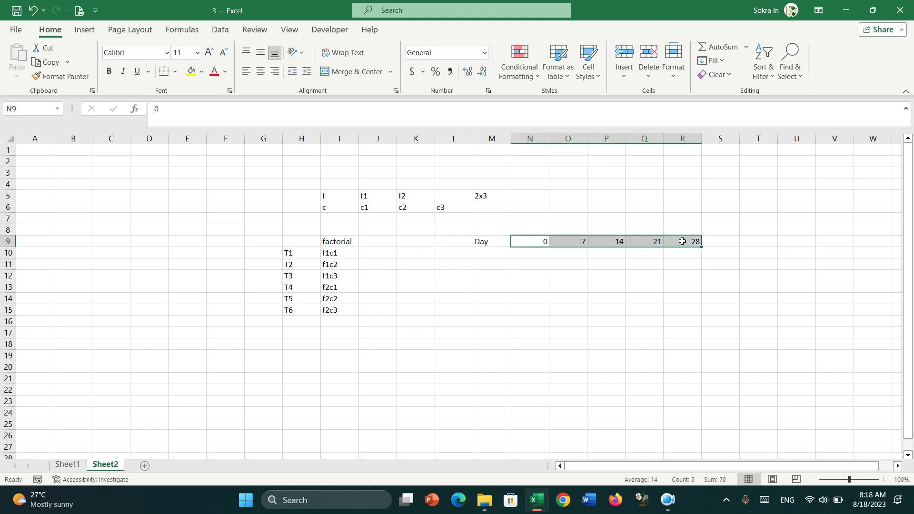
{"action": "left_click", "coordinate": [527, 230]}
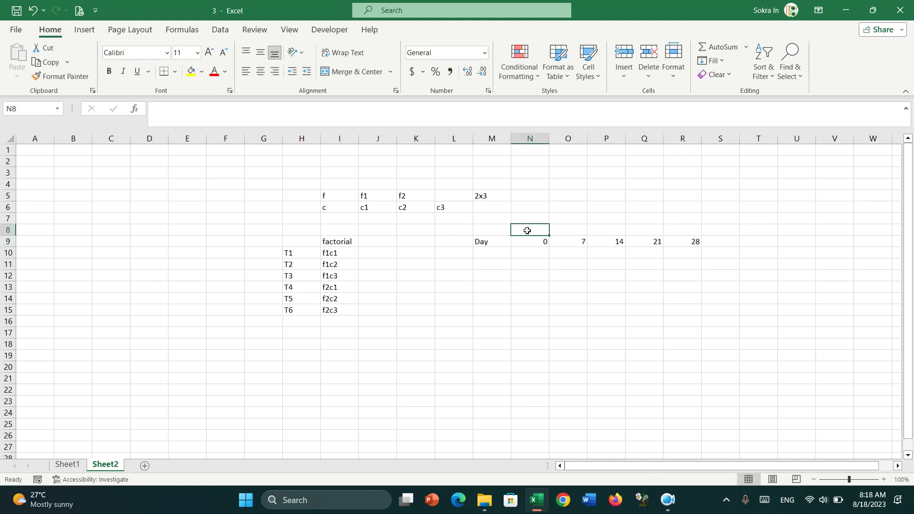
{"action": "left_click_drag", "start_coordinate": [527, 230], "coordinate": [657, 229]}
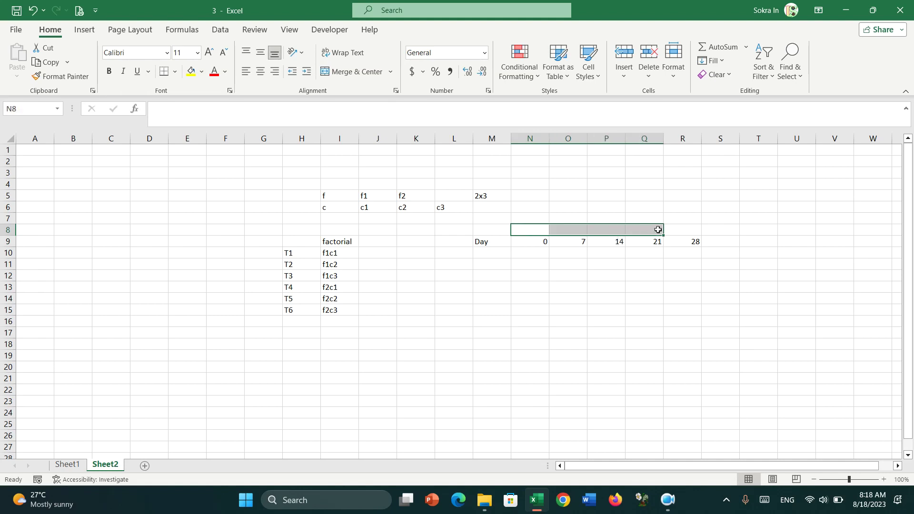
{"action": "left_click", "coordinate": [576, 229]}
{"action": "type", "text": "Weigh"}
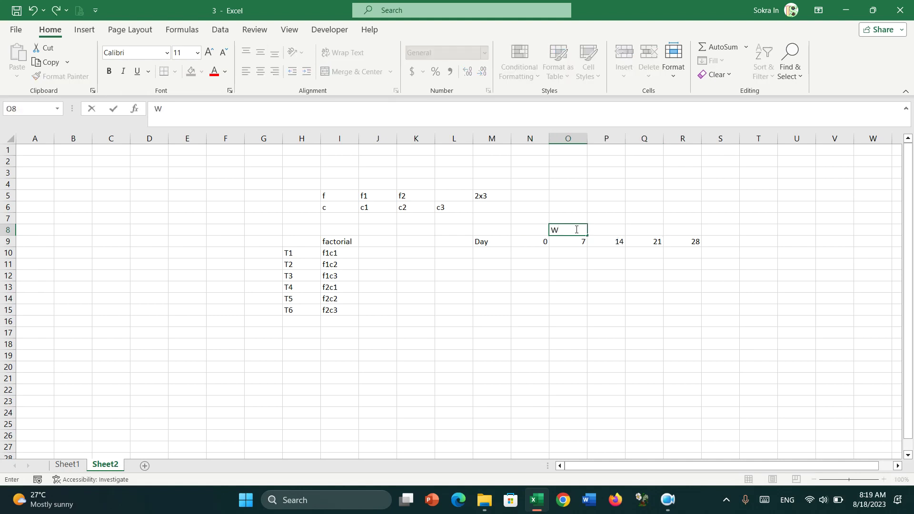
{"action": "type", "text": "t"}
{"action": "key", "text": "Return"}
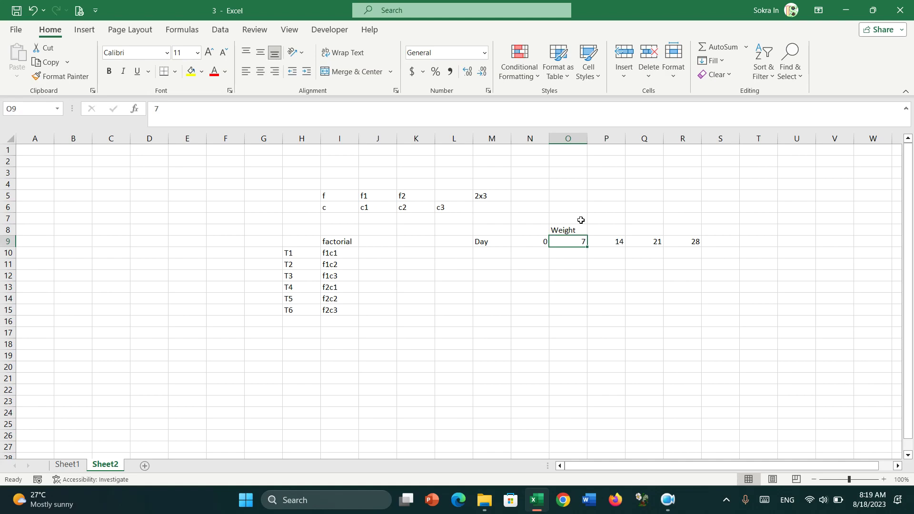
{"action": "scroll", "coordinate": [581, 220], "scroll_direction": "up", "scroll_amount": 3, "text": "ctrl"}
{"action": "scroll", "coordinate": [582, 220], "scroll_direction": "up", "scroll_amount": 3, "text": "ctrl"}
{"action": "scroll", "coordinate": [581, 220], "scroll_direction": "up", "scroll_amount": 3, "text": "ctrl"}
{"action": "scroll", "coordinate": [604, 252], "scroll_direction": "down", "scroll_amount": 1}
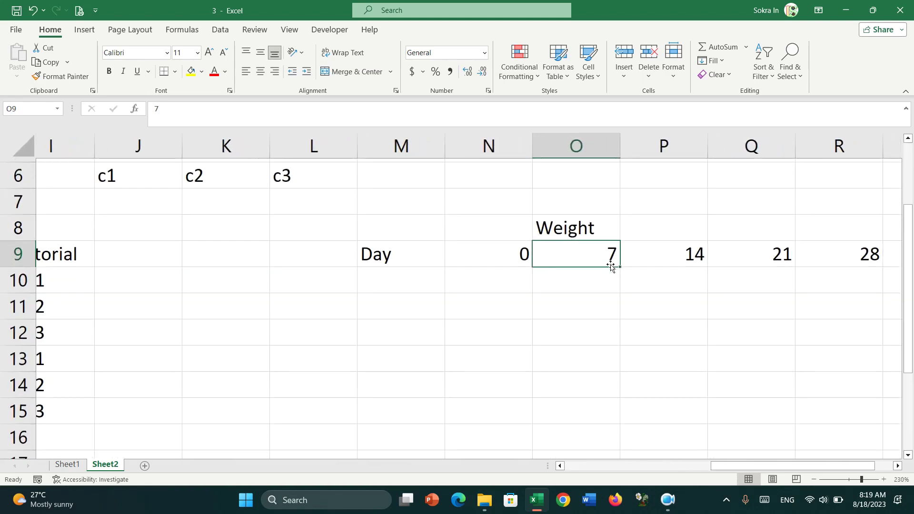
{"action": "scroll", "coordinate": [471, 251], "scroll_direction": "left", "scroll_amount": 2}
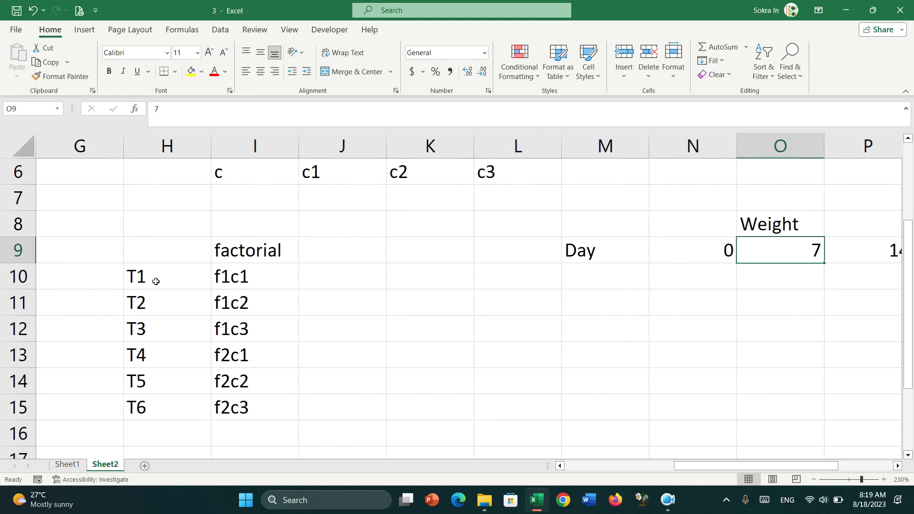
{"action": "left_click_drag", "start_coordinate": [142, 277], "coordinate": [145, 406]}
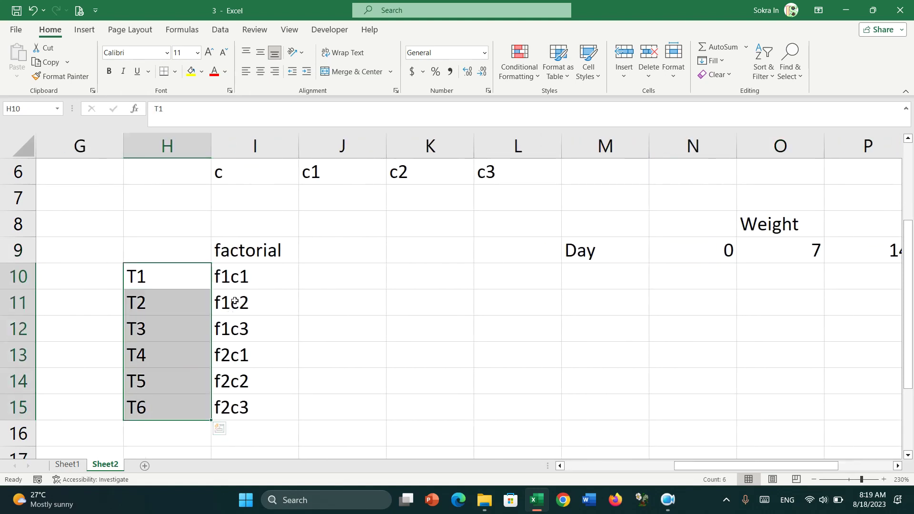
Copy the factorial labels I10:I15 into column L starting at L10.
{"action": "left_click_drag", "start_coordinate": [238, 277], "coordinate": [237, 404]}
{"action": "key", "text": "ctrl+c"}
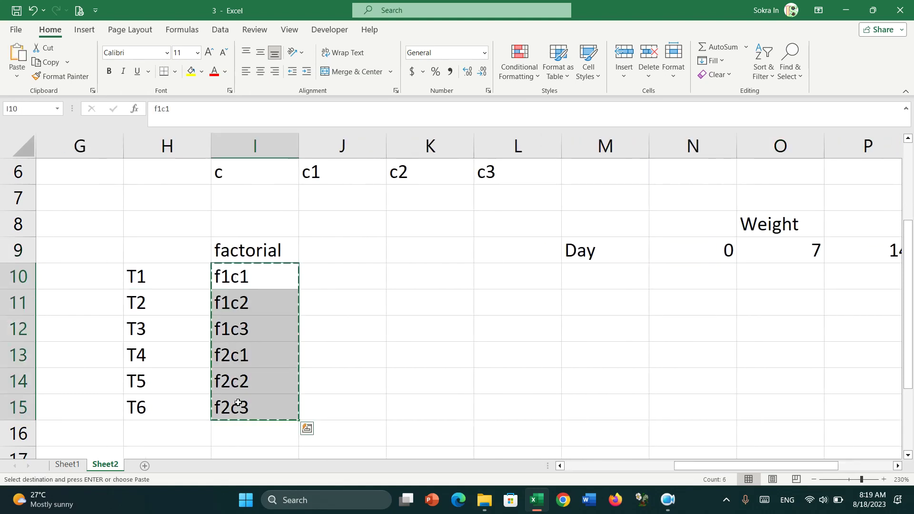
{"action": "left_click", "coordinate": [523, 286]}
{"action": "key", "text": "Return"}
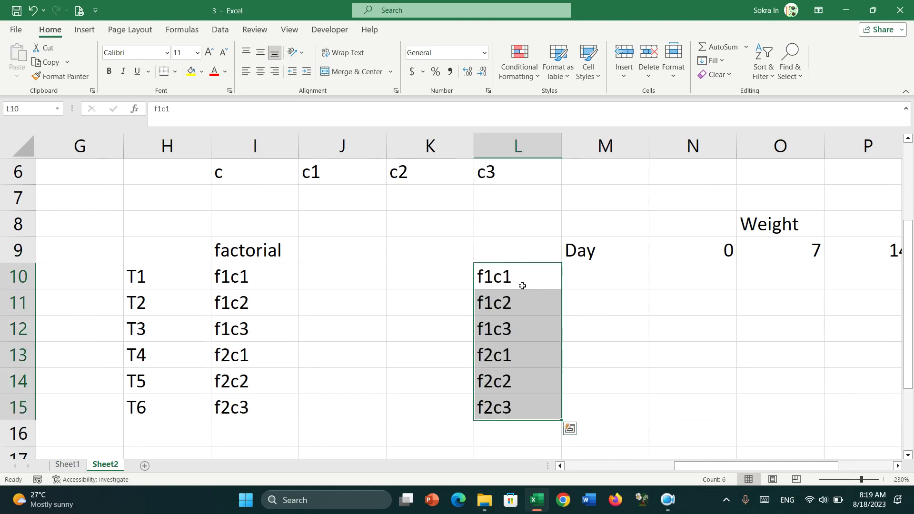
{"action": "scroll", "coordinate": [522, 286], "scroll_direction": "right", "scroll_amount": 1}
{"action": "scroll", "coordinate": [523, 285], "scroll_direction": "down", "scroll_amount": 1}
{"action": "scroll", "coordinate": [523, 286], "scroll_direction": "right", "scroll_amount": 1}
{"action": "left_click", "coordinate": [901, 447]}
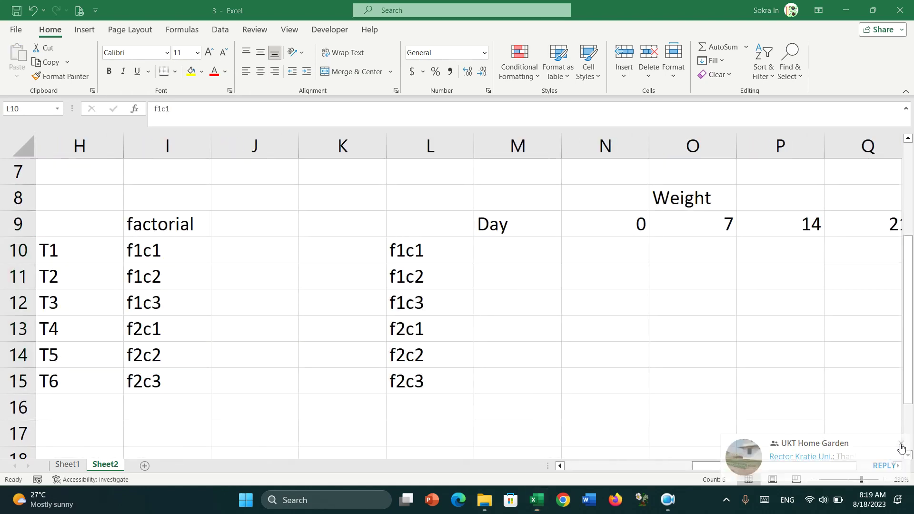
Clear L11:L15 so only f1c1 remains in L10.
{"action": "left_click", "coordinate": [421, 275]}
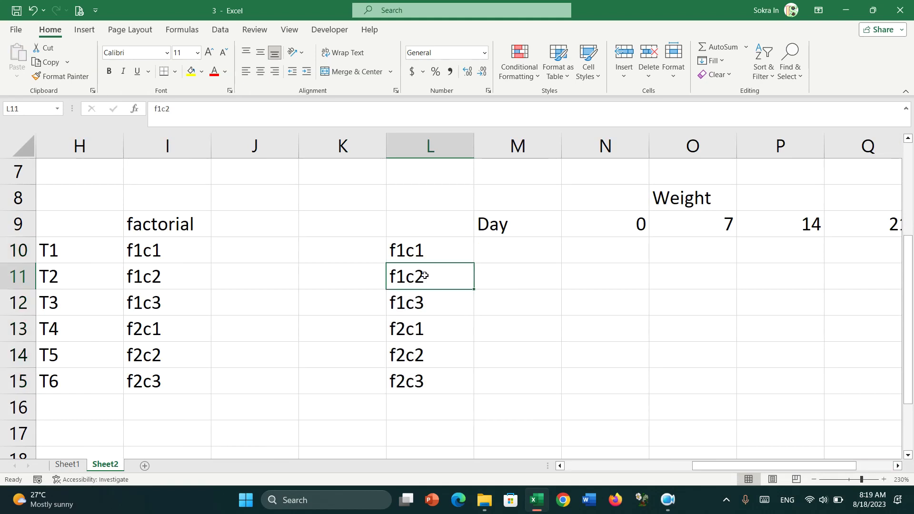
{"action": "left_click_drag", "start_coordinate": [424, 276], "coordinate": [420, 379]}
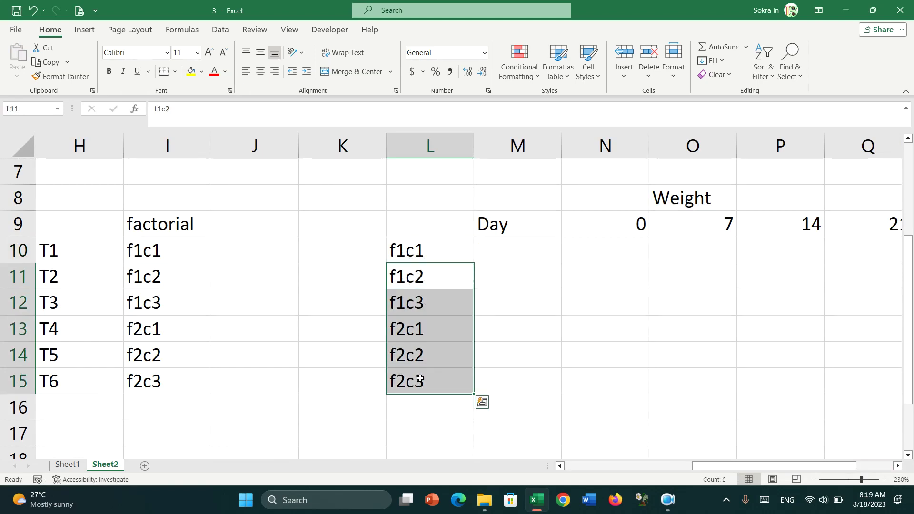
{"action": "key", "text": "Delete"}
{"action": "left_click", "coordinate": [442, 317]}
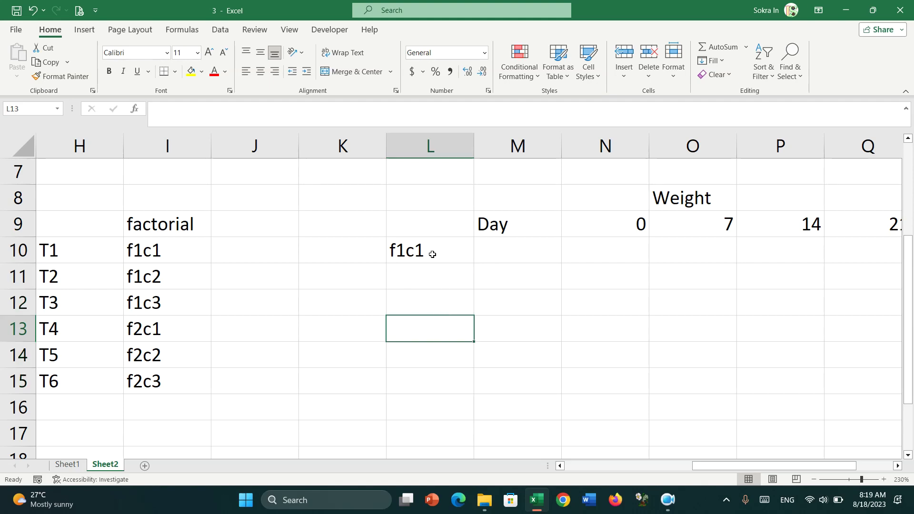
Merge L10:L12 holding f1c1 and paste the block into L13:L15 and L16:L18.
{"action": "left_click_drag", "start_coordinate": [432, 254], "coordinate": [437, 298]}
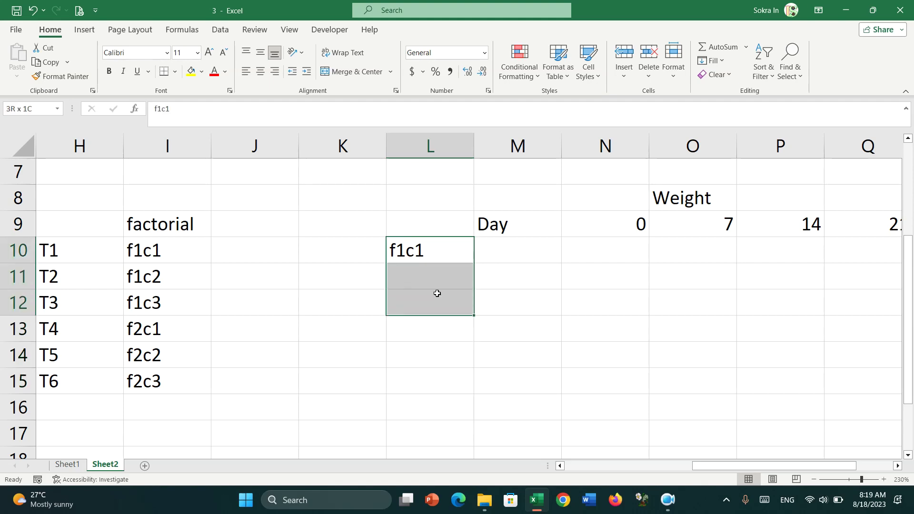
{"action": "left_click", "coordinate": [352, 71]}
{"action": "left_click", "coordinate": [515, 282]}
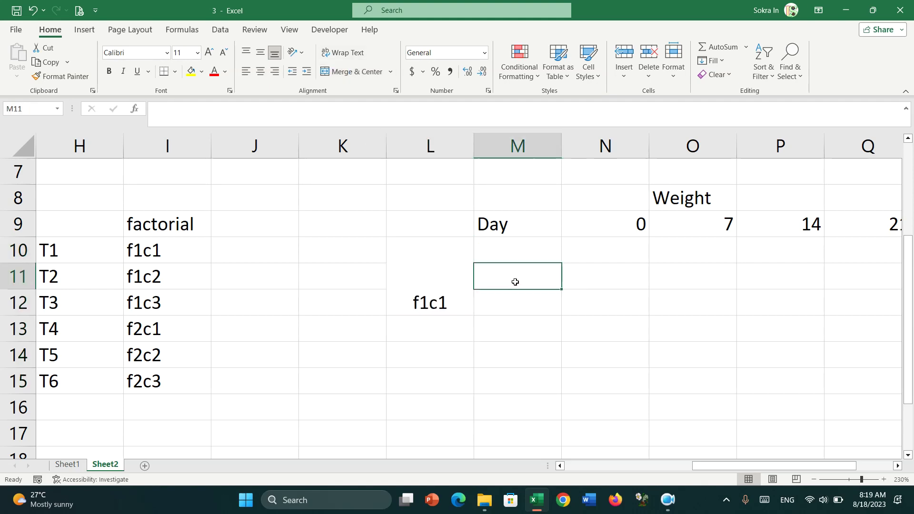
{"action": "left_click", "coordinate": [431, 294]}
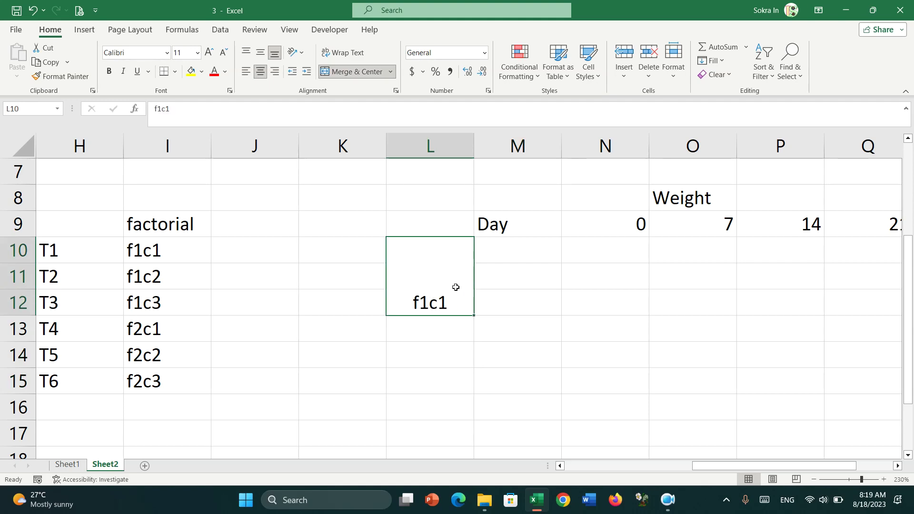
{"action": "key", "text": "ctrl+c"}
{"action": "left_click", "coordinate": [430, 330]}
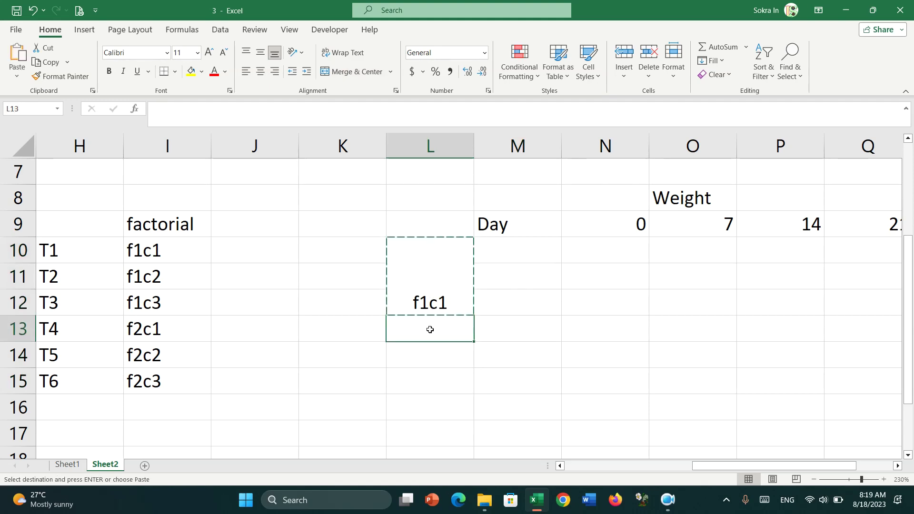
{"action": "key", "text": "ctrl+v"}
{"action": "scroll", "coordinate": [430, 330], "scroll_direction": "down", "scroll_amount": 1}
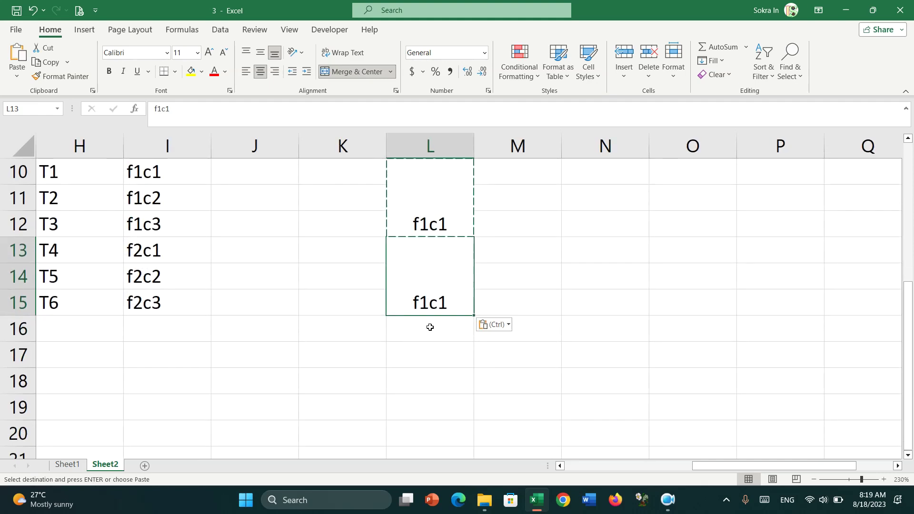
{"action": "left_click", "coordinate": [431, 330]}
{"action": "key", "text": "ctrl+v"}
Paste the merged f1c1 block into L19:L21, L22:L24 and L25:L27.
{"action": "scroll", "coordinate": [430, 323], "scroll_direction": "down", "scroll_amount": 2}
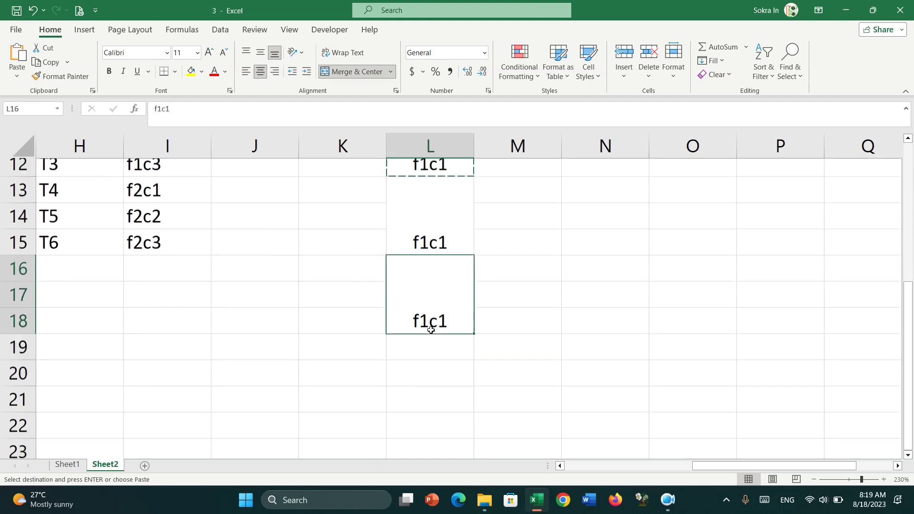
{"action": "left_click", "coordinate": [432, 295]}
{"action": "left_click", "coordinate": [431, 275]}
{"action": "key", "text": "ctrl+v"}
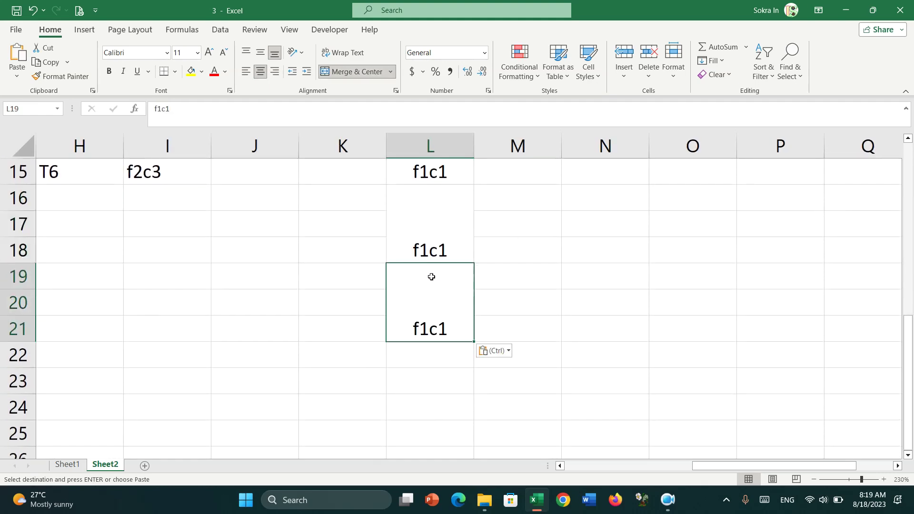
{"action": "left_click", "coordinate": [814, 480]}
{"action": "left_click", "coordinate": [814, 479]}
{"action": "scroll", "coordinate": [593, 379], "scroll_direction": "down", "scroll_amount": 2}
{"action": "left_click", "coordinate": [490, 363]}
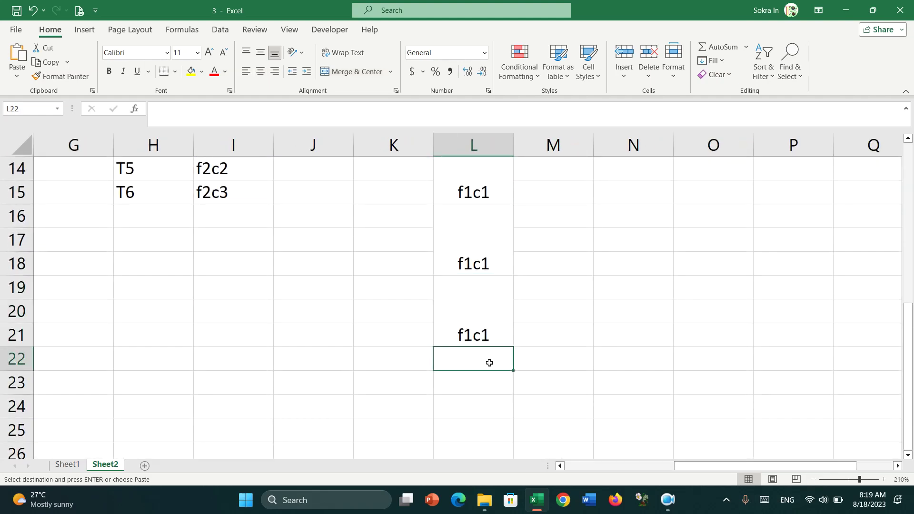
{"action": "key", "text": "ctrl+v"}
{"action": "scroll", "coordinate": [484, 373], "scroll_direction": "down", "scroll_amount": 1}
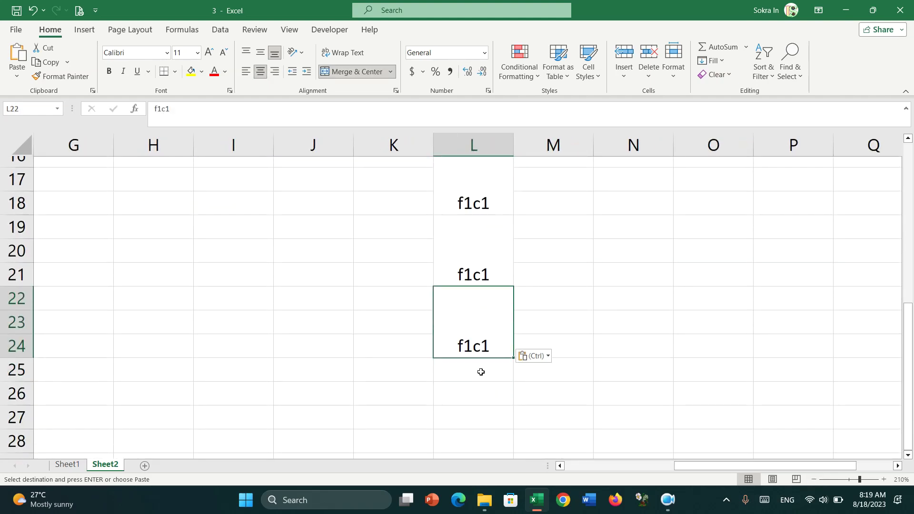
{"action": "left_click", "coordinate": [473, 363]}
{"action": "key", "text": "ctrl+v"}
Put the f1c2 label from I11 into merged block L13:L15.
{"action": "scroll", "coordinate": [473, 363], "scroll_direction": "up", "scroll_amount": 3}
{"action": "scroll", "coordinate": [473, 363], "scroll_direction": "up", "scroll_amount": 1}
{"action": "left_click", "coordinate": [221, 305]}
{"action": "key", "text": "Escape"}
{"action": "key", "text": "ctrl+c"}
{"action": "left_click", "coordinate": [467, 378]}
{"action": "key", "text": "Return"}
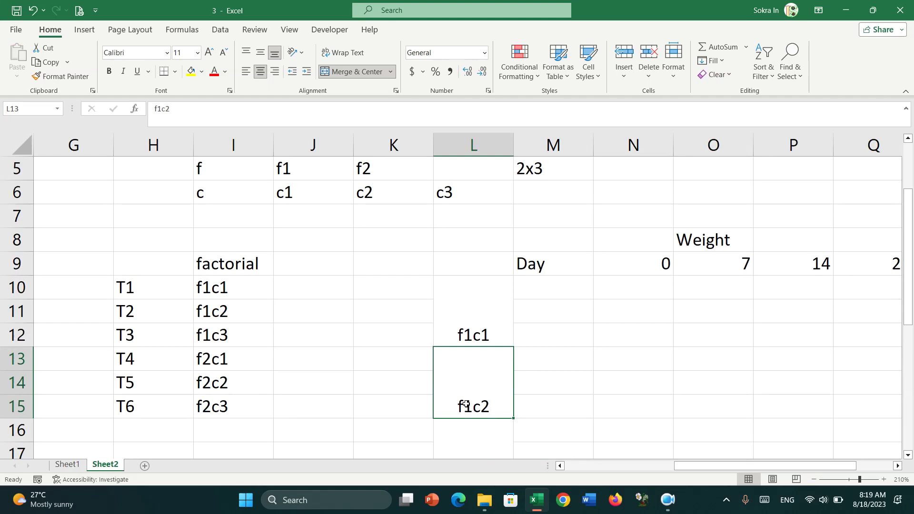
Copy the f1c3 and f2c1 labels from I12 and I13 into blocks L13:L15 and L16:L18.
{"action": "left_click", "coordinate": [215, 324]}
{"action": "key", "text": "ctrl+c"}
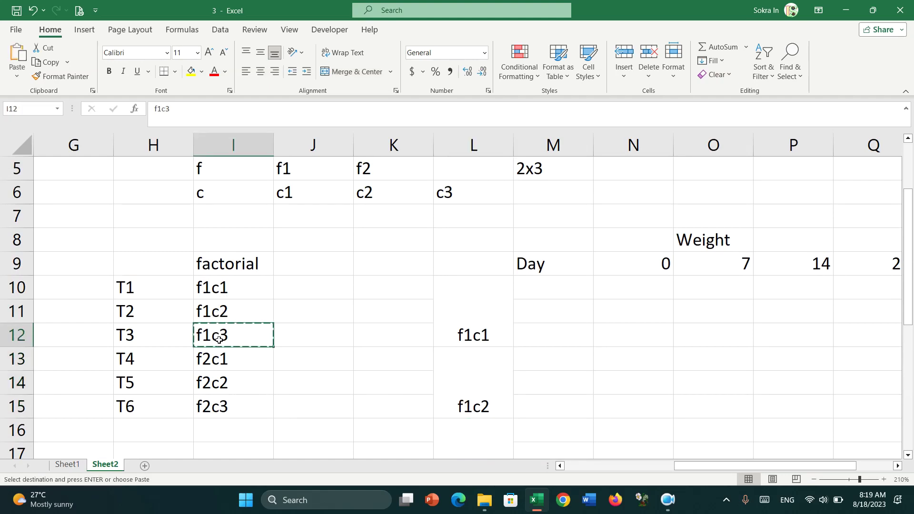
{"action": "left_click", "coordinate": [508, 387]}
{"action": "key", "text": "ctrl+v"}
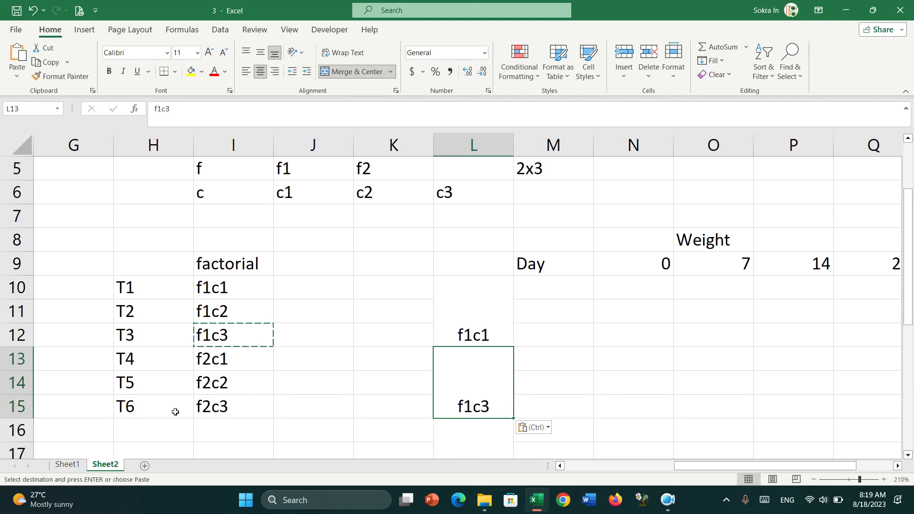
{"action": "left_click", "coordinate": [214, 369]}
{"action": "key", "text": "ctrl+c"}
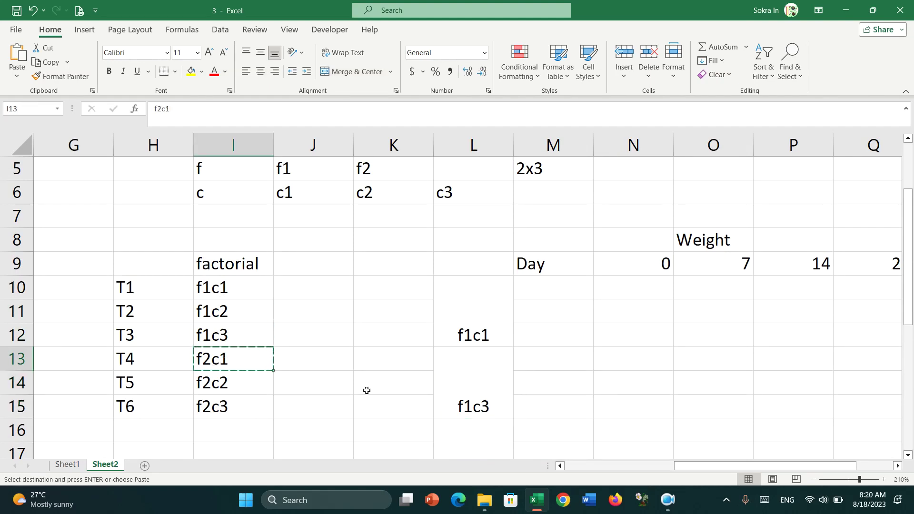
{"action": "scroll", "coordinate": [470, 405], "scroll_direction": "down", "scroll_amount": 1}
{"action": "left_click", "coordinate": [470, 394]}
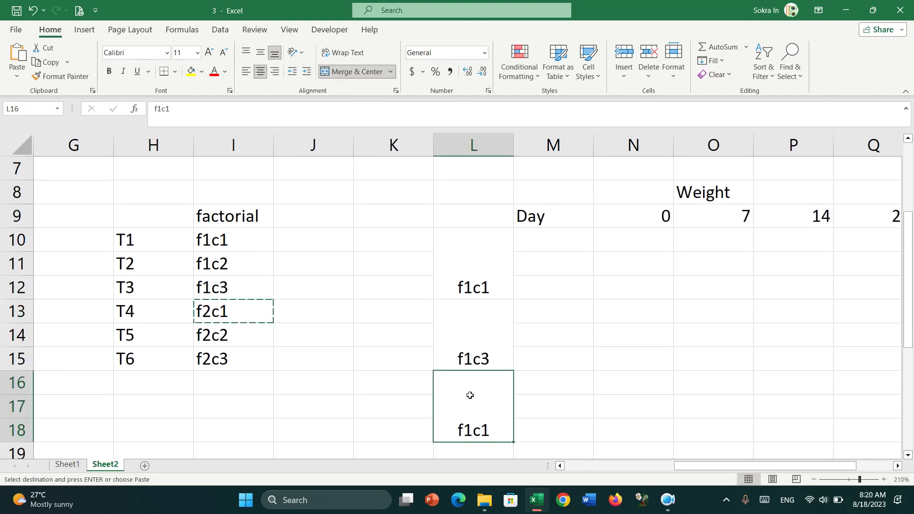
{"action": "key", "text": "Return"}
Copy the f2c2 and f2c3 labels from I14 and I15 into blocks L19:L21 and L22:L24.
{"action": "scroll", "coordinate": [470, 396], "scroll_direction": "down", "scroll_amount": 1}
{"action": "scroll", "coordinate": [470, 395], "scroll_direction": "down", "scroll_amount": 7, "text": "ctrl"}
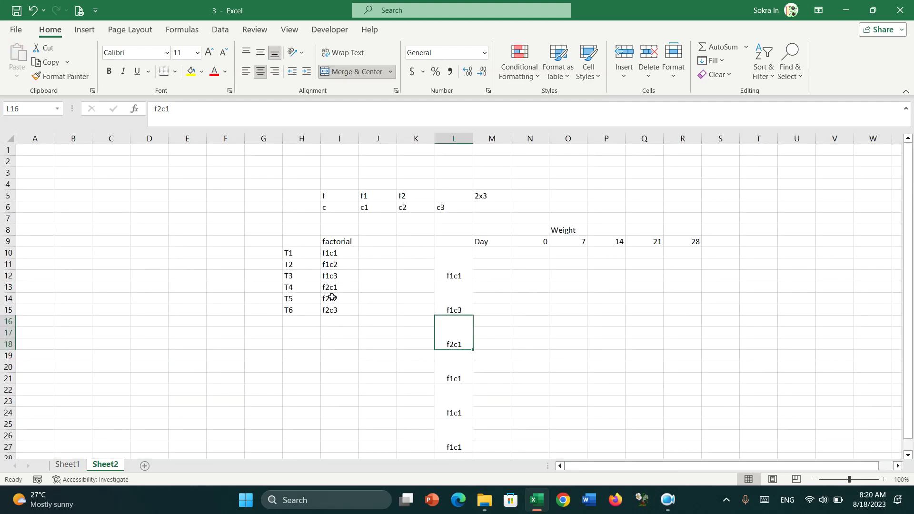
{"action": "left_click", "coordinate": [333, 300]}
{"action": "key", "text": "ctrl+c"}
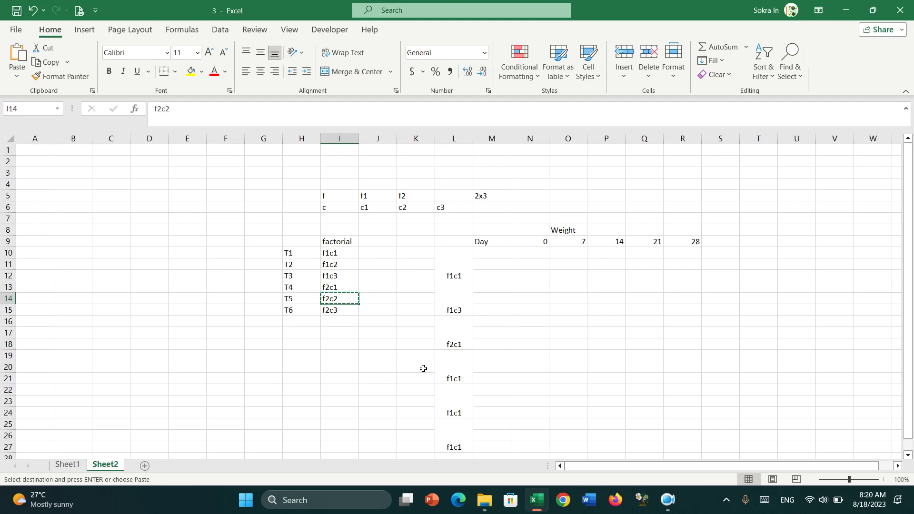
{"action": "left_click", "coordinate": [454, 368]}
{"action": "key", "text": "Return"}
{"action": "left_click", "coordinate": [330, 312]}
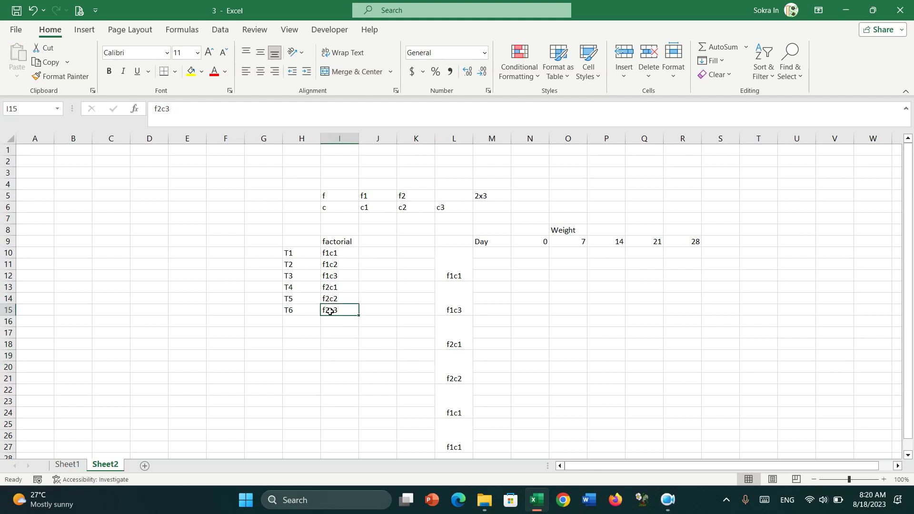
{"action": "key", "text": "ctrl+c"}
{"action": "left_click", "coordinate": [456, 439]}
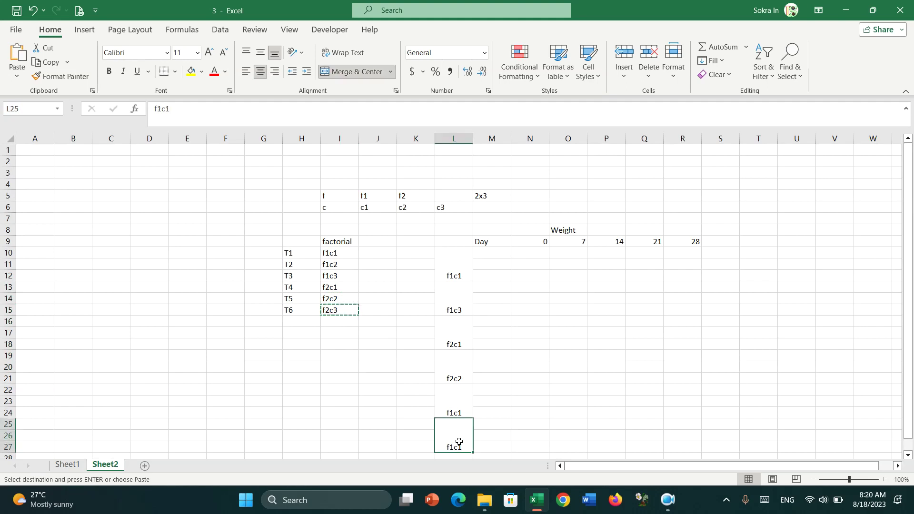
{"action": "left_click", "coordinate": [458, 402]}
{"action": "key", "text": "Return"}
Clear the leftover f1c1 from L25:L27 and check each label down column L.
{"action": "left_click", "coordinate": [447, 441]}
{"action": "key", "text": "Delete"}
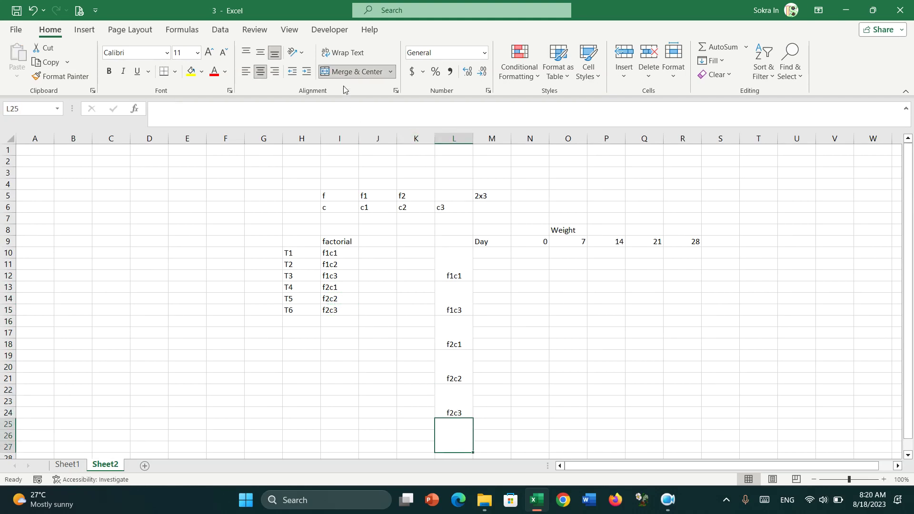
{"action": "left_click", "coordinate": [458, 260]}
{"action": "left_click", "coordinate": [457, 294]}
{"action": "left_click", "coordinate": [458, 329]}
{"action": "left_click", "coordinate": [457, 367]}
{"action": "left_click", "coordinate": [453, 426]}
{"action": "left_click", "coordinate": [456, 405]}
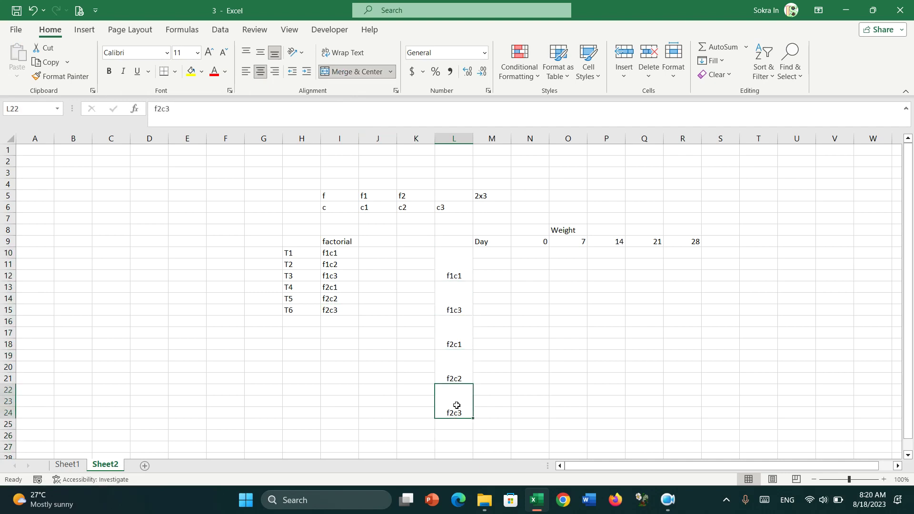
Change the L13 label to f1c2 and copy f1c3 into block L16:L18.
{"action": "double_click", "coordinate": [461, 310]}
{"action": "key", "text": "BackSpace"}
{"action": "type", "text": "2"}
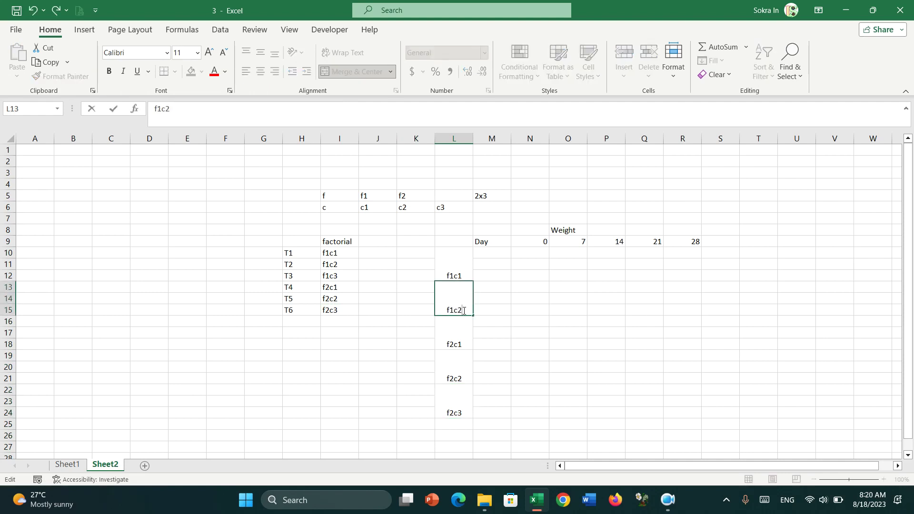
{"action": "left_click", "coordinate": [460, 344]}
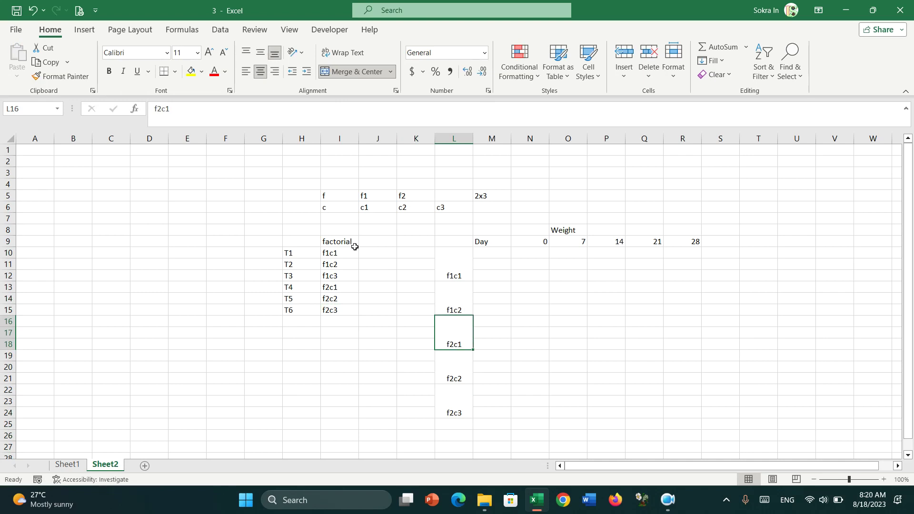
{"action": "left_click", "coordinate": [336, 279]}
{"action": "key", "text": "ctrl+c"}
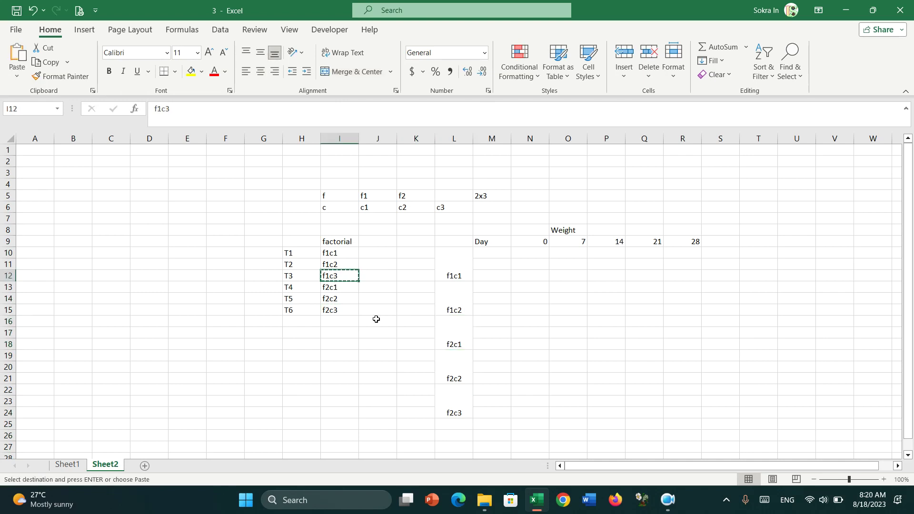
{"action": "left_click", "coordinate": [451, 344]}
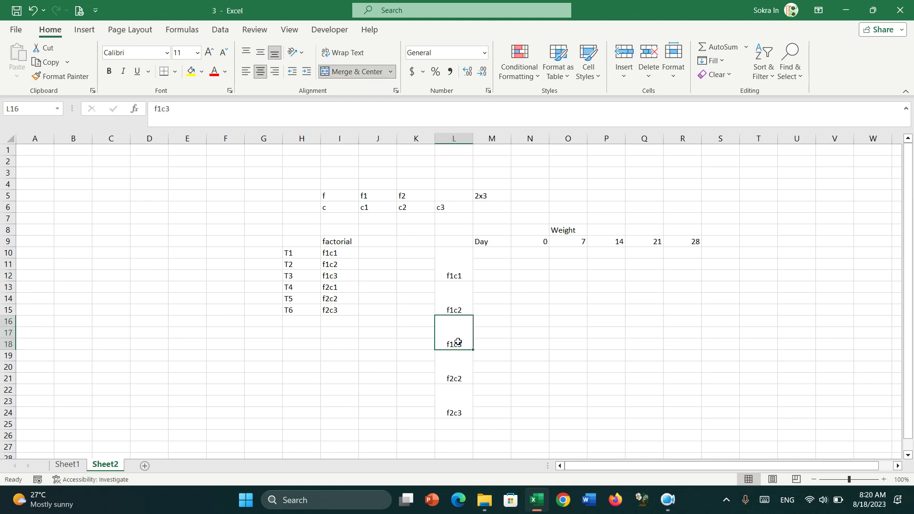
Edit the L19 label to f2c1 and the L22 label to f2c2.
{"action": "double_click", "coordinate": [465, 379]}
{"action": "key", "text": "BackSpace"}
{"action": "type", "text": "1"}
{"action": "double_click", "coordinate": [467, 412]}
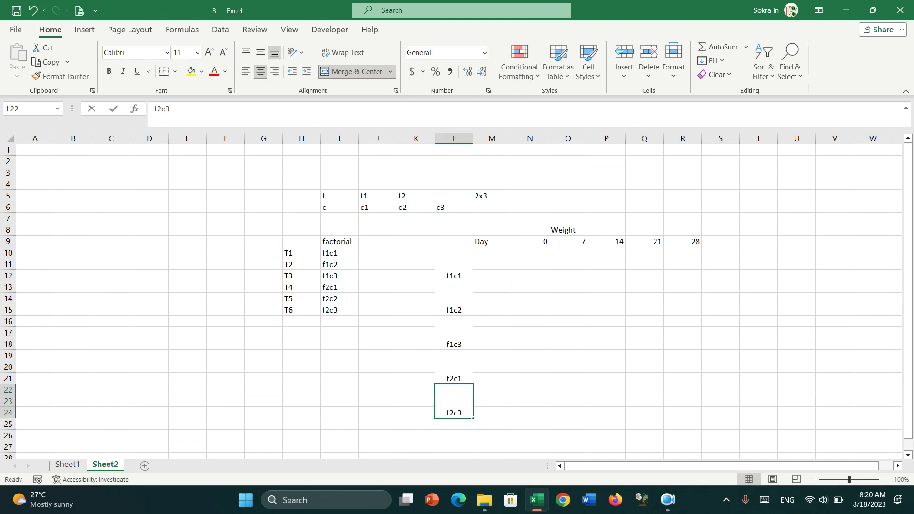
{"action": "key", "text": "BackSpace"}
{"action": "type", "text": "2"}
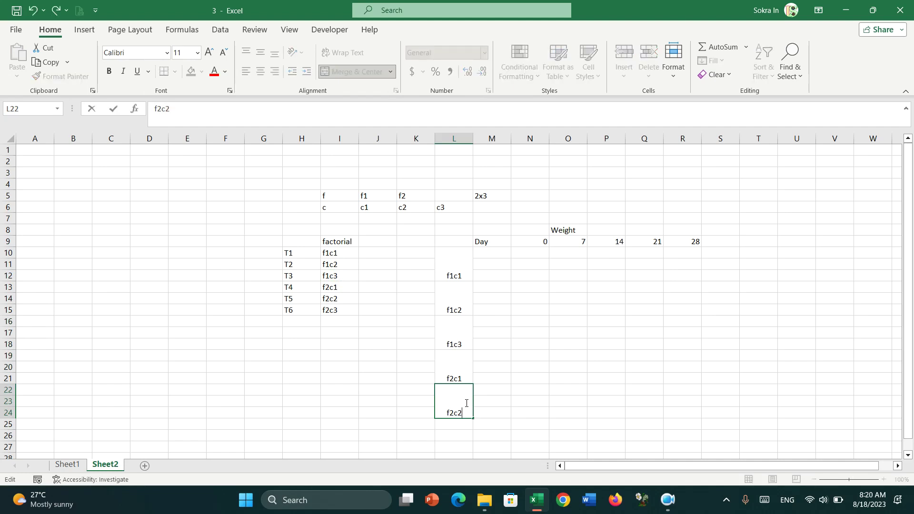
{"action": "left_click", "coordinate": [459, 425]}
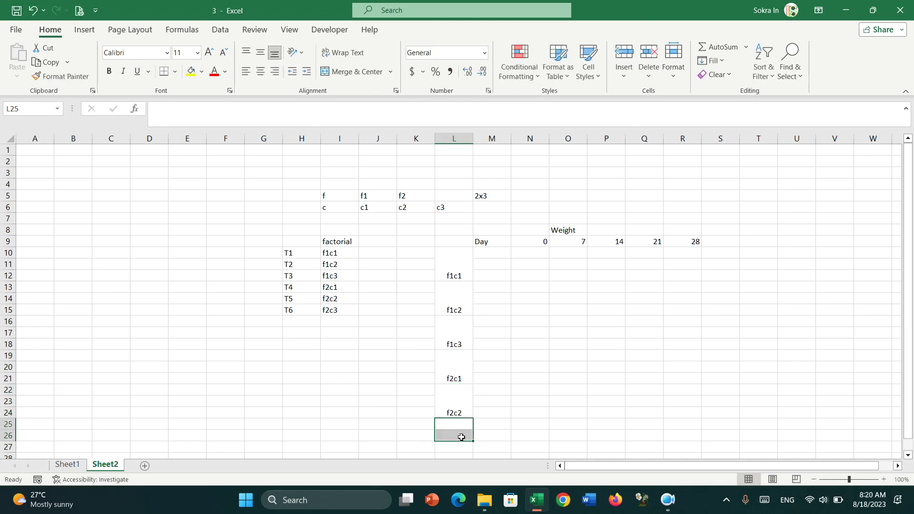
Merge and centre L25:L27 and paste the f2c3 label into it.
{"action": "key", "text": "shift+Down"}
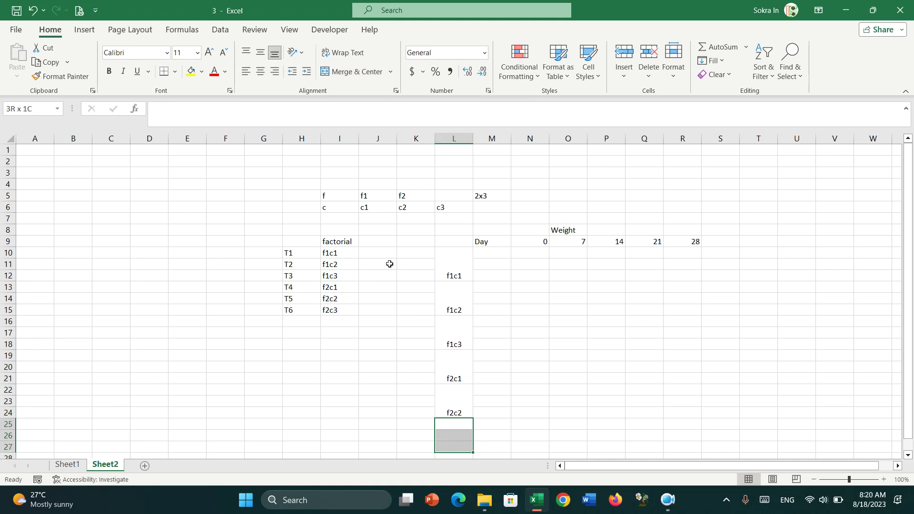
{"action": "left_click", "coordinate": [350, 71]}
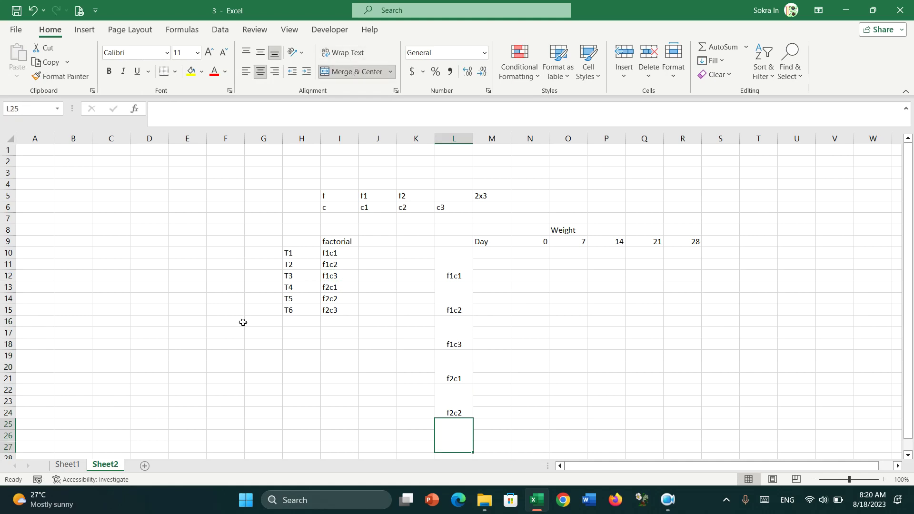
{"action": "left_click", "coordinate": [341, 310]}
{"action": "key", "text": "ctrl+c"}
{"action": "left_click", "coordinate": [461, 432]}
{"action": "key", "text": "Return"}
Move the Day 0–28 header row from M9:R9 one column left to start at L9.
{"action": "scroll", "coordinate": [535, 341], "scroll_direction": "down", "scroll_amount": 1}
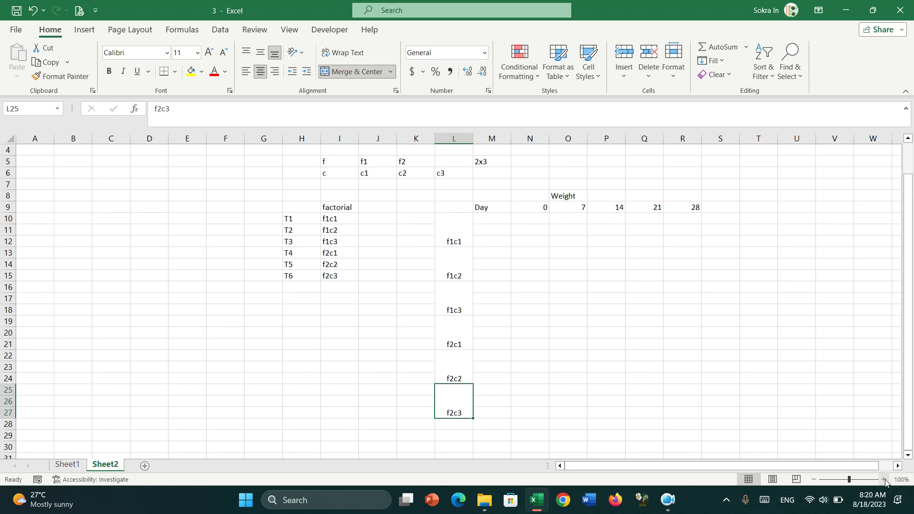
{"action": "left_click", "coordinate": [884, 479]}
{"action": "left_click_drag", "start_coordinate": [709, 374], "coordinate": [624, 349]}
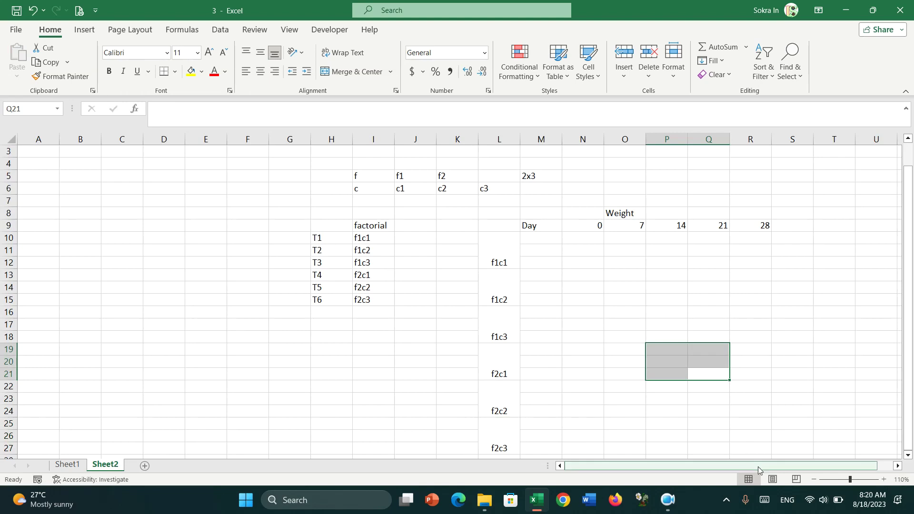
{"action": "left_click_drag", "start_coordinate": [746, 466], "coordinate": [762, 466]}
{"action": "scroll", "coordinate": [731, 308], "scroll_direction": "down", "scroll_amount": 1}
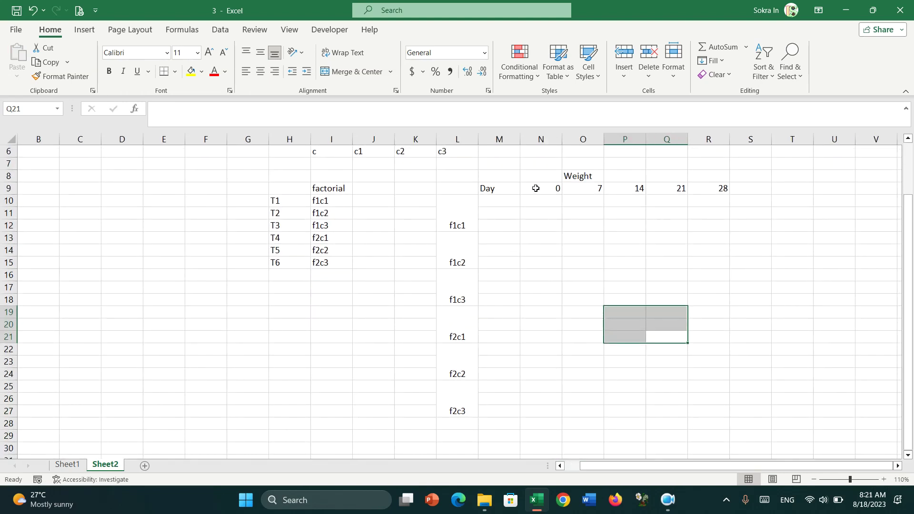
{"action": "left_click_drag", "start_coordinate": [495, 190], "coordinate": [702, 193]}
{"action": "key", "text": "ctrl+c"}
{"action": "left_click", "coordinate": [468, 187]}
{"action": "key", "text": "ctrl+v"}
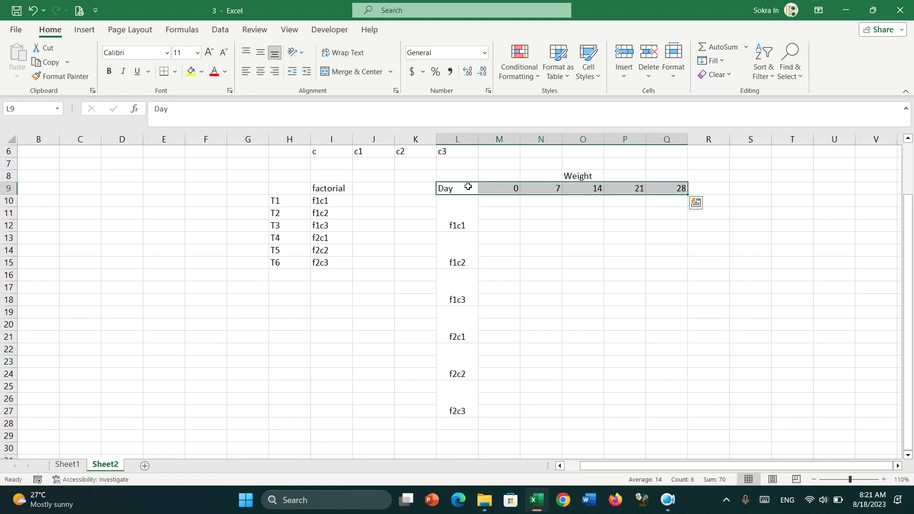
{"action": "left_click", "coordinate": [503, 214]}
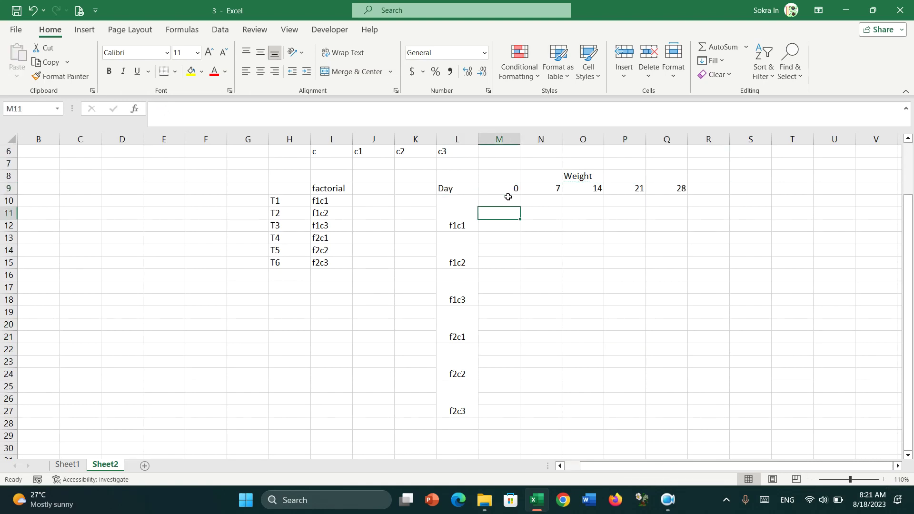
Enter 500 in M10 and fill it down the Day 0 column through M27.
{"action": "left_click", "coordinate": [509, 200]}
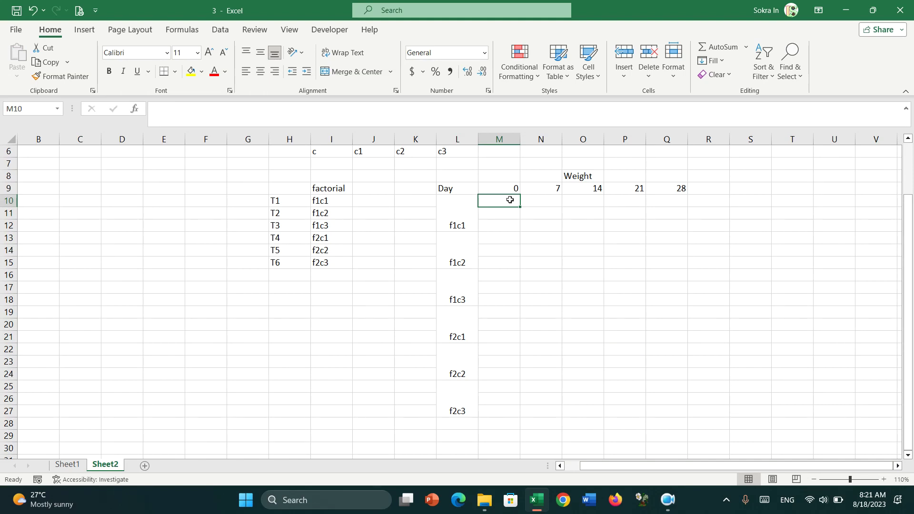
{"action": "type", "text": "500"}
{"action": "key", "text": "Return"}
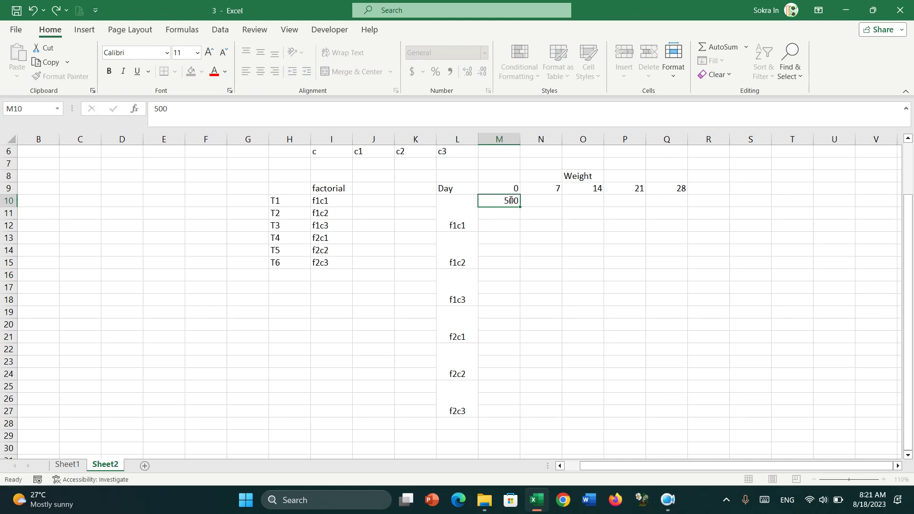
{"action": "left_click", "coordinate": [510, 200]}
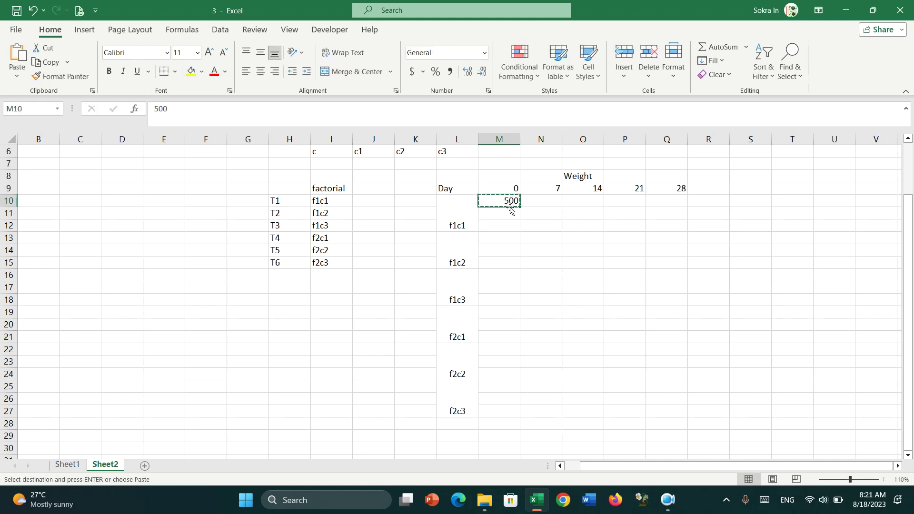
{"action": "left_click_drag", "start_coordinate": [510, 200], "coordinate": [509, 410]}
{"action": "key", "text": "ctrl+c"}
{"action": "left_click_drag", "start_coordinate": [502, 200], "coordinate": [507, 399]}
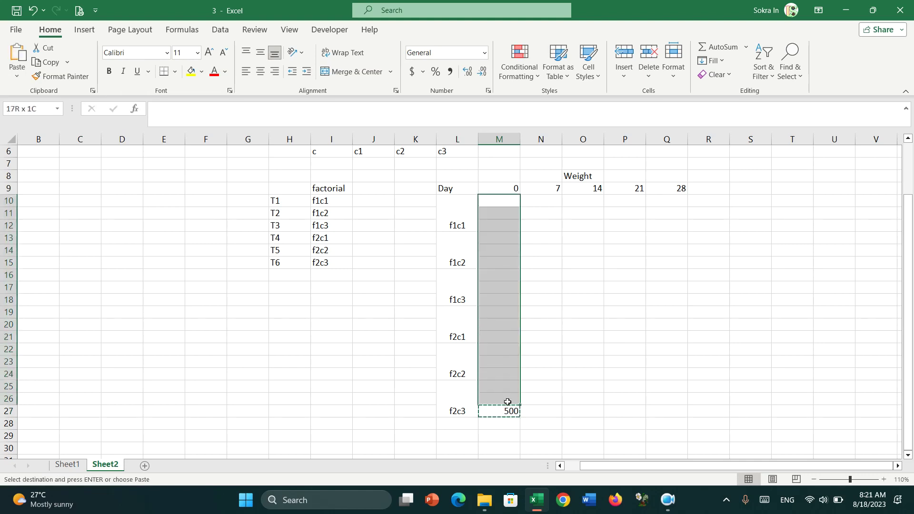
{"action": "key", "text": "Return"}
{"action": "left_click", "coordinate": [619, 339]}
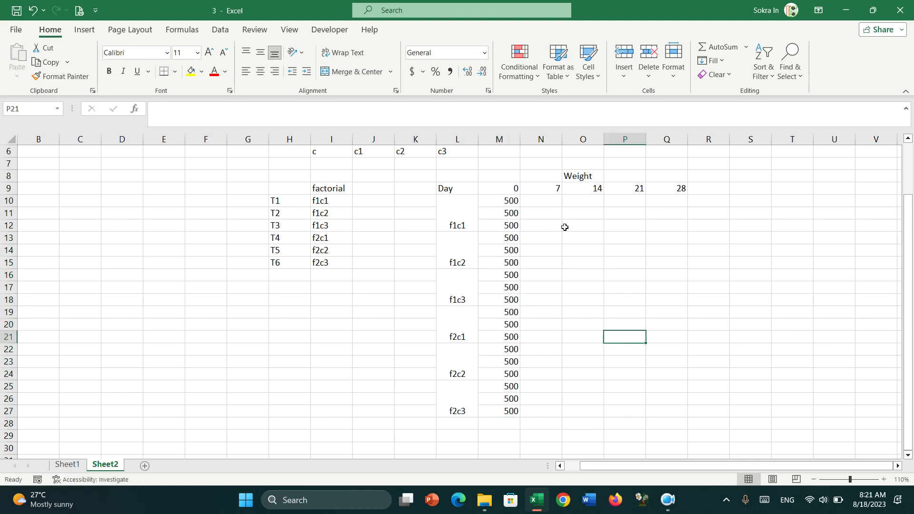
Copy Sheet1's day 35 weights P12:P29 into Sheet2's day 28 column starting at Q10.
{"action": "left_click", "coordinate": [555, 204]}
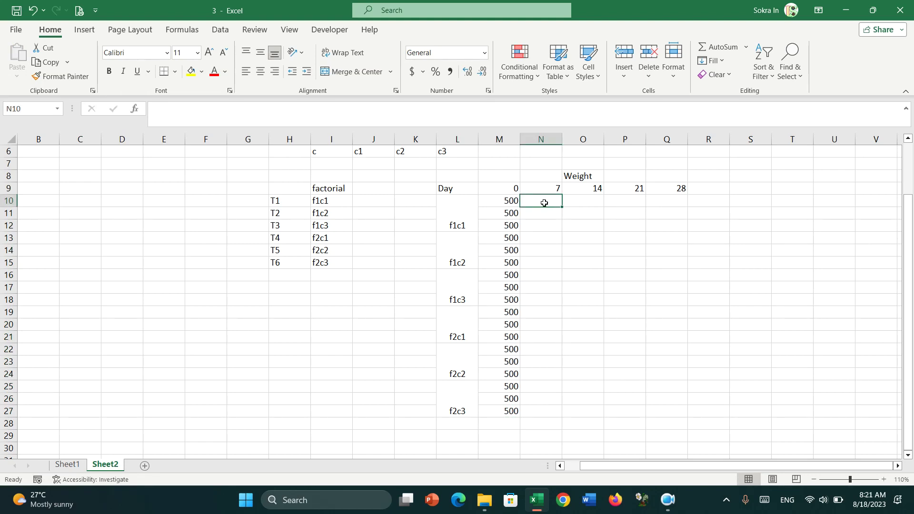
{"action": "left_click_drag", "start_coordinate": [548, 202], "coordinate": [631, 408]}
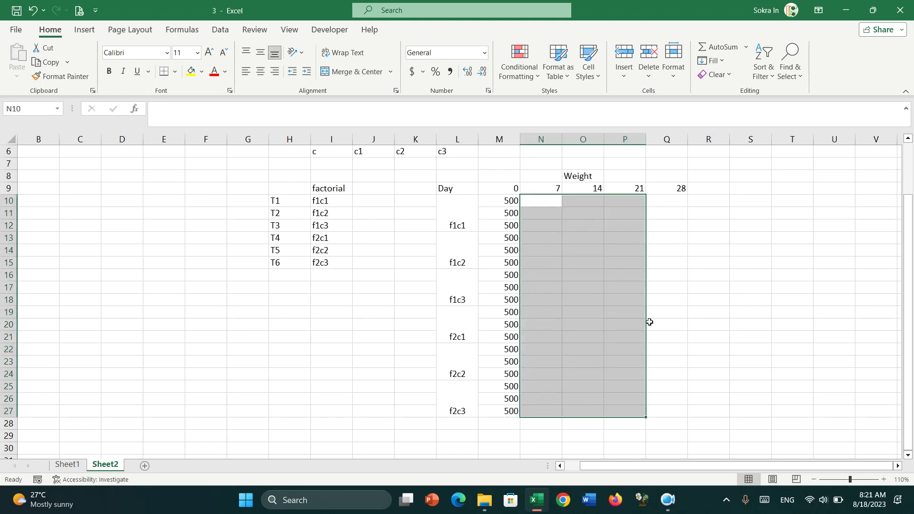
{"action": "left_click", "coordinate": [668, 197]}
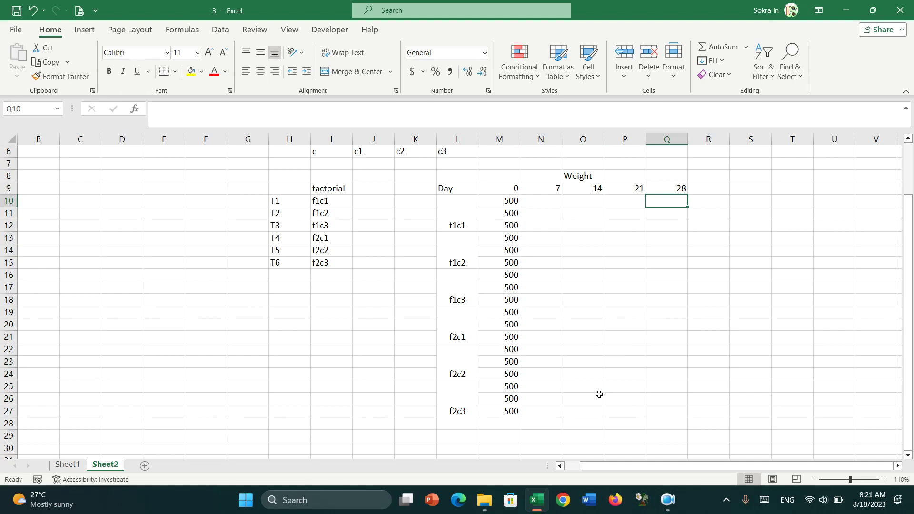
{"action": "left_click", "coordinate": [68, 464]}
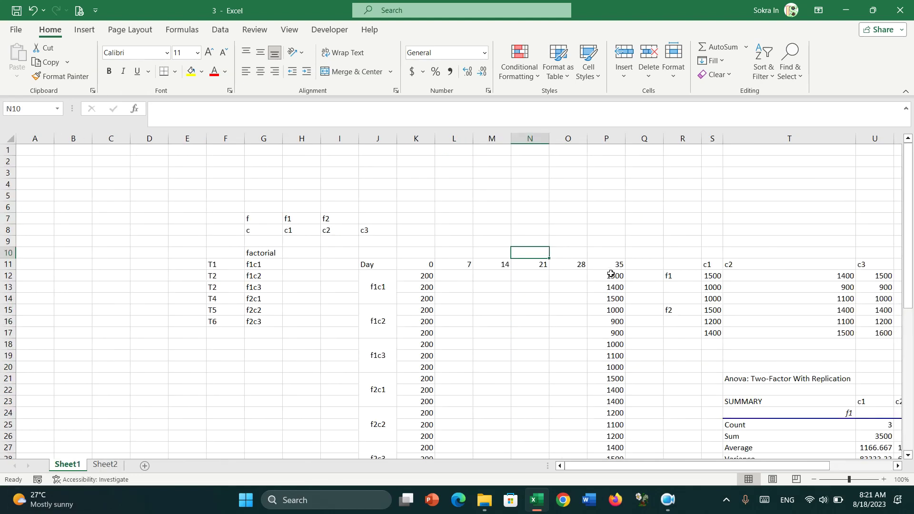
{"action": "left_click_drag", "start_coordinate": [613, 277], "coordinate": [615, 444]}
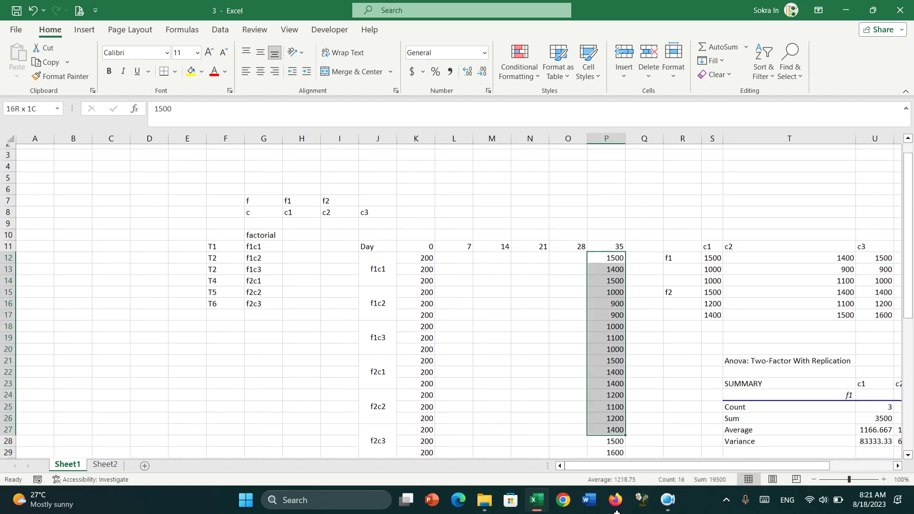
{"action": "left_click_drag", "start_coordinate": [615, 443], "coordinate": [615, 440]}
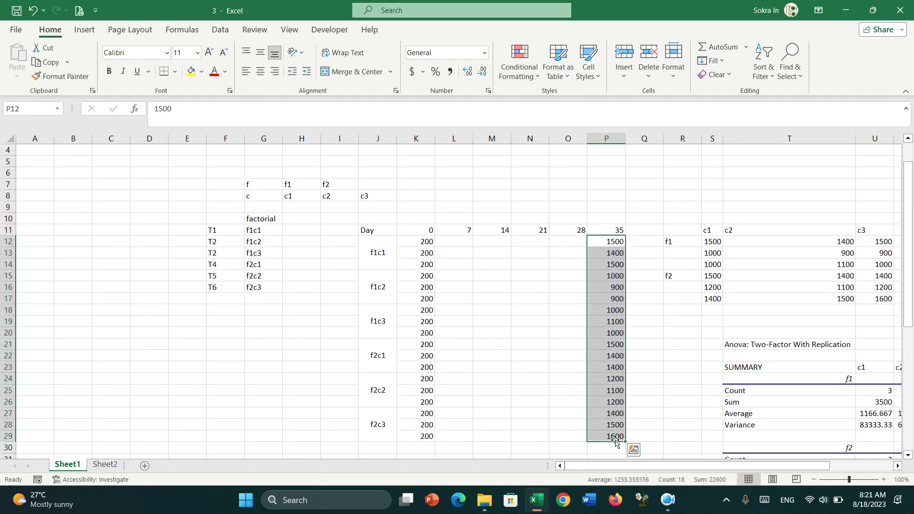
{"action": "key", "text": "ctrl+c"}
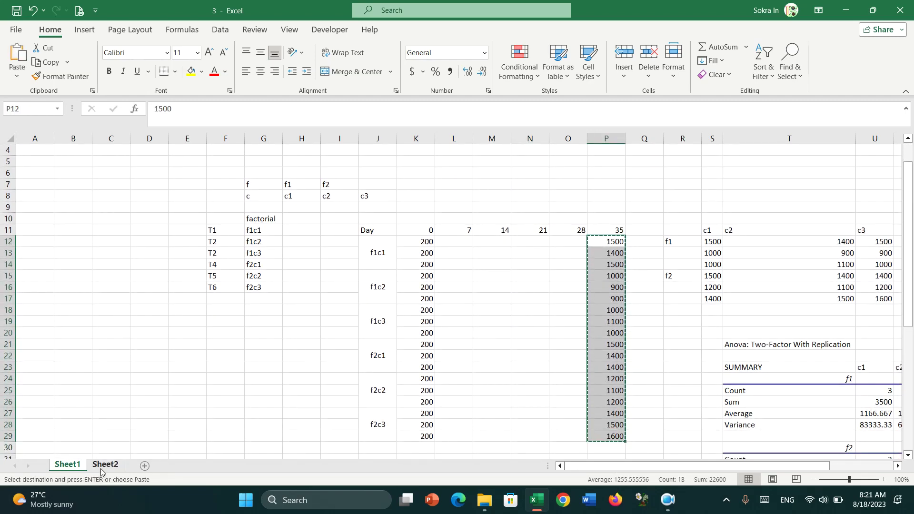
{"action": "left_click", "coordinate": [104, 464]}
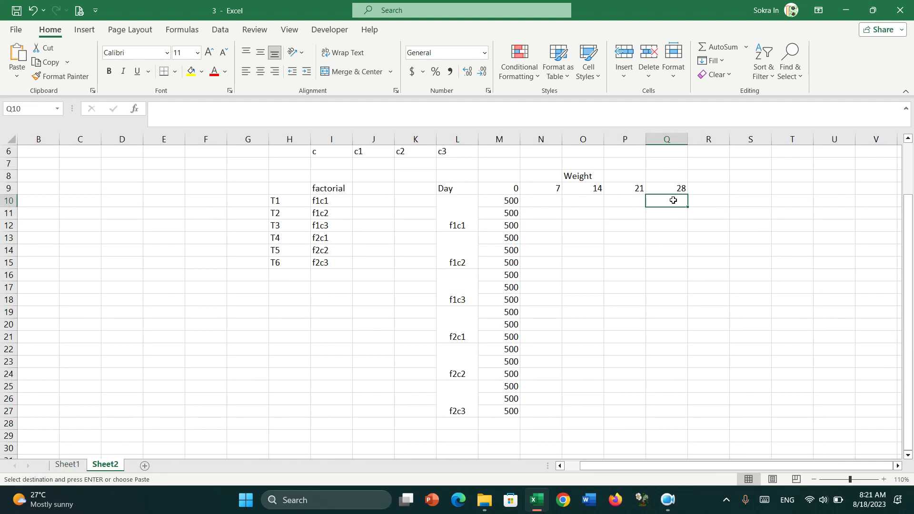
{"action": "key", "text": "ctrl+v"}
{"action": "left_click", "coordinate": [754, 260]}
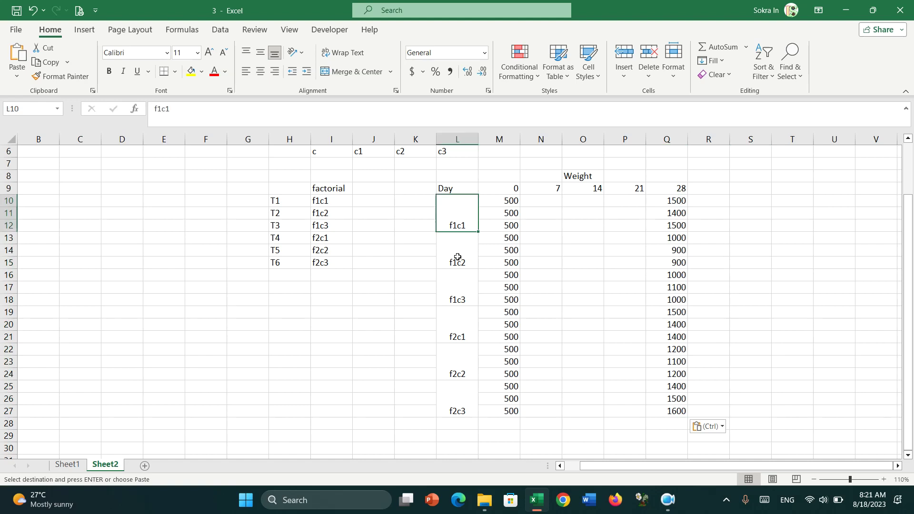
Apply Middle Align to the treatment labels in L10:L27.
{"action": "left_click_drag", "start_coordinate": [459, 211], "coordinate": [457, 410]}
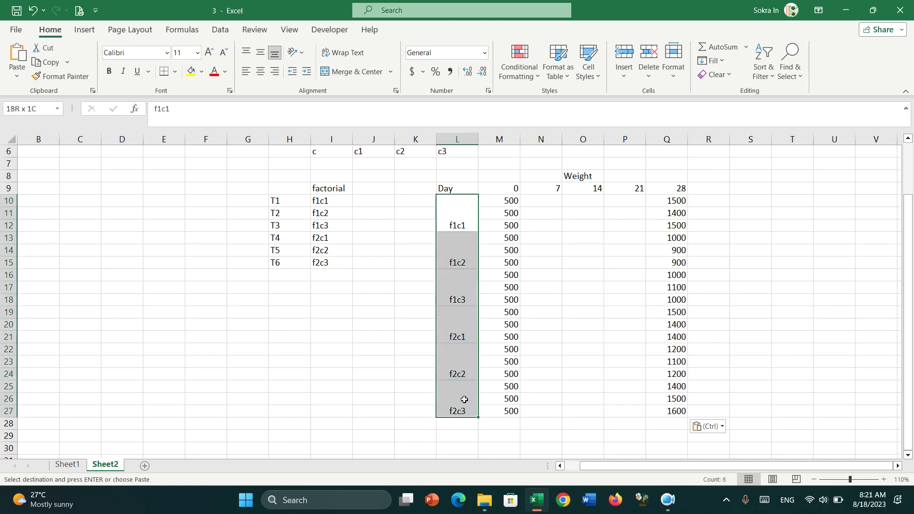
{"action": "left_click", "coordinate": [260, 57]}
{"action": "left_click", "coordinate": [718, 272]}
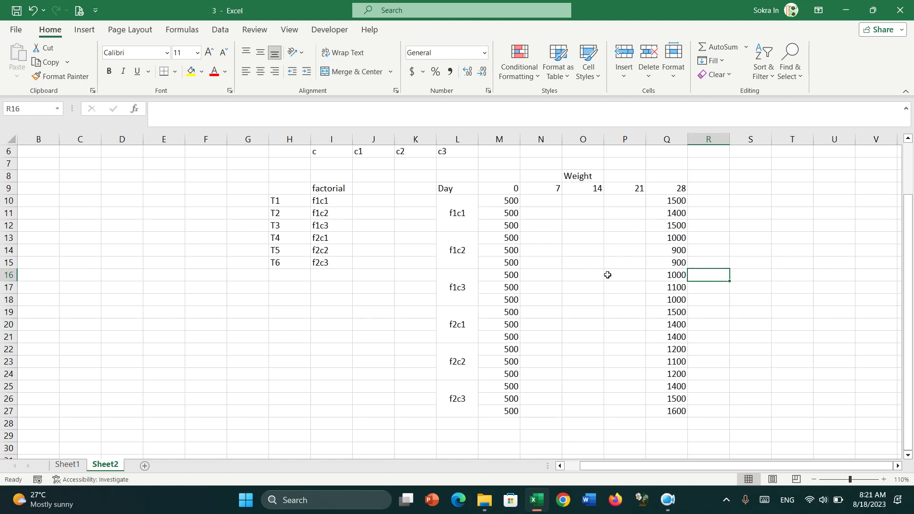
{"action": "scroll", "coordinate": [619, 286], "scroll_direction": "down", "scroll_amount": 1}
{"action": "scroll", "coordinate": [623, 293], "scroll_direction": "down", "scroll_amount": 1}
{"action": "scroll", "coordinate": [623, 295], "scroll_direction": "up", "scroll_amount": 1}
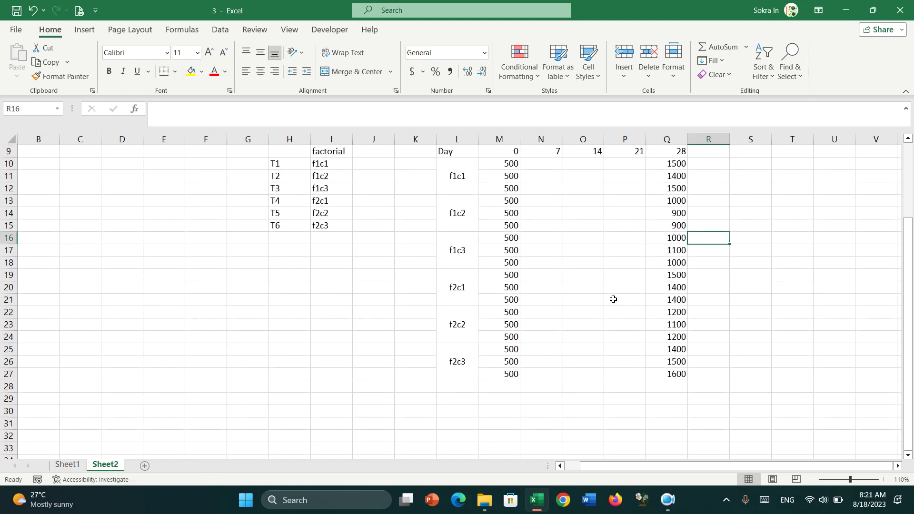
{"action": "scroll", "coordinate": [613, 299], "scroll_direction": "up", "scroll_amount": 1}
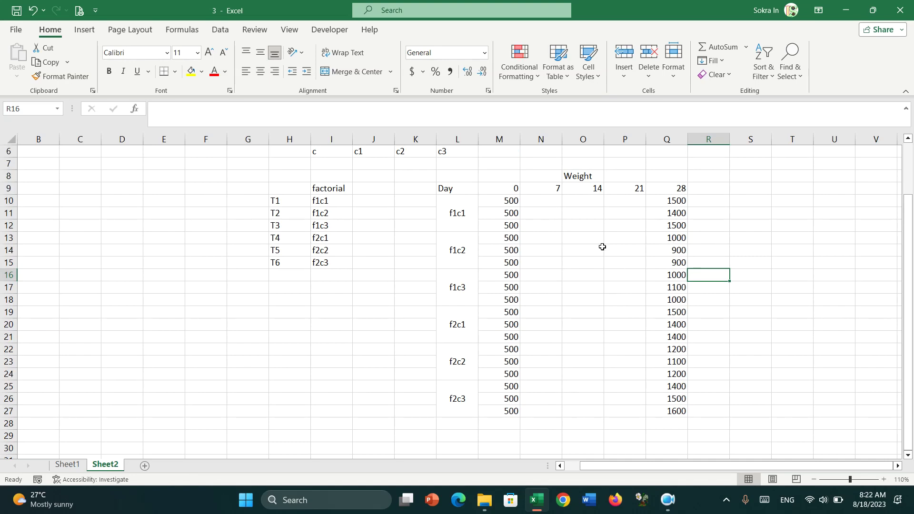
{"action": "scroll", "coordinate": [671, 209], "scroll_direction": "down", "scroll_amount": 3}
{"action": "scroll", "coordinate": [673, 206], "scroll_direction": "up", "scroll_amount": 1}
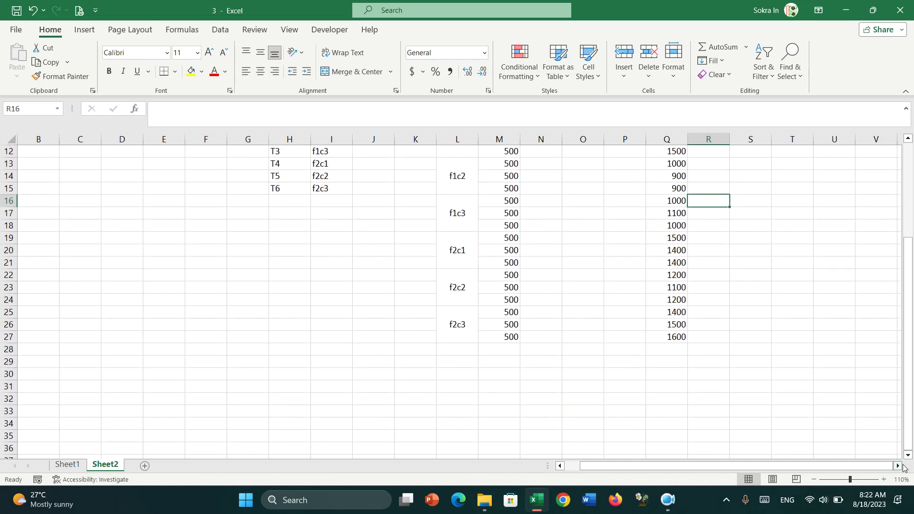
{"action": "scroll", "coordinate": [683, 310], "scroll_direction": "right", "scroll_amount": 4}
{"action": "scroll", "coordinate": [684, 310], "scroll_direction": "up", "scroll_amount": 2}
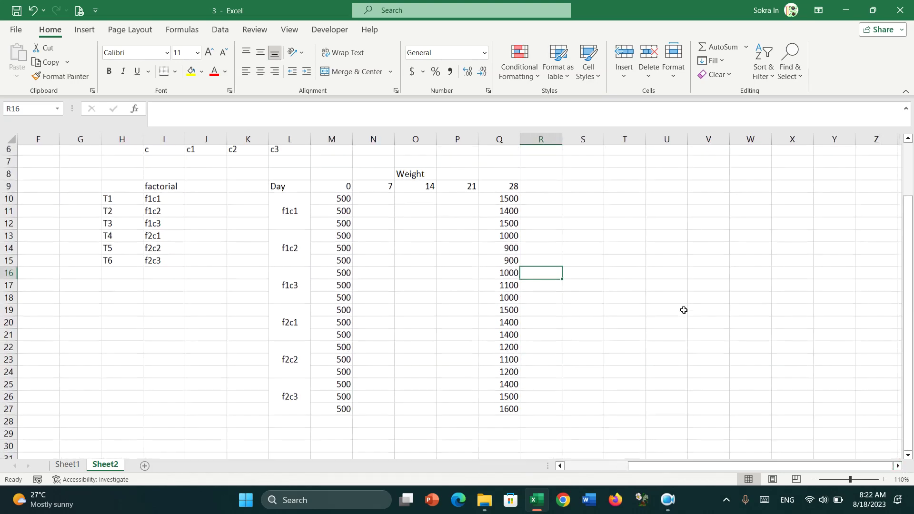
{"action": "scroll", "coordinate": [684, 310], "scroll_direction": "up", "scroll_amount": 1}
{"action": "scroll", "coordinate": [684, 310], "scroll_direction": "down", "scroll_amount": 1}
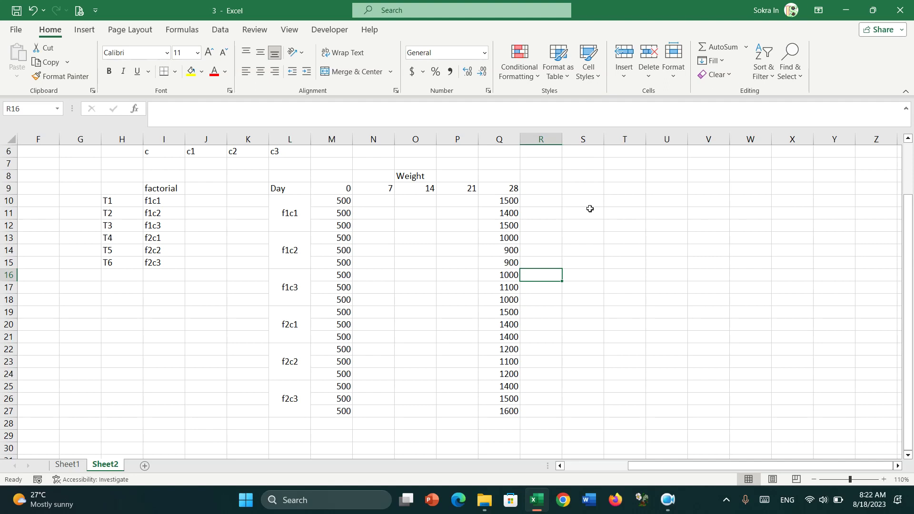
Enter column headers c1, c2, c3 across T10:V10 and row label f1 in S11.
{"action": "left_click", "coordinate": [590, 209]}
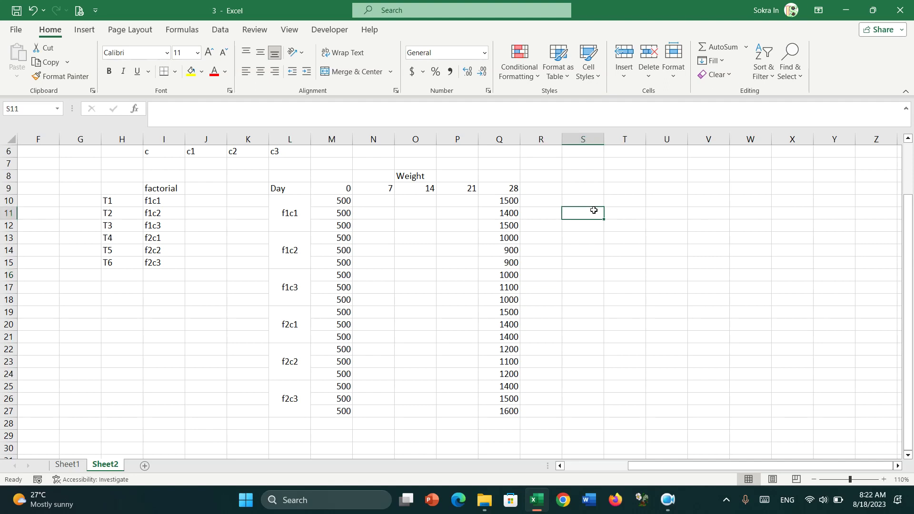
{"action": "left_click", "coordinate": [630, 206]}
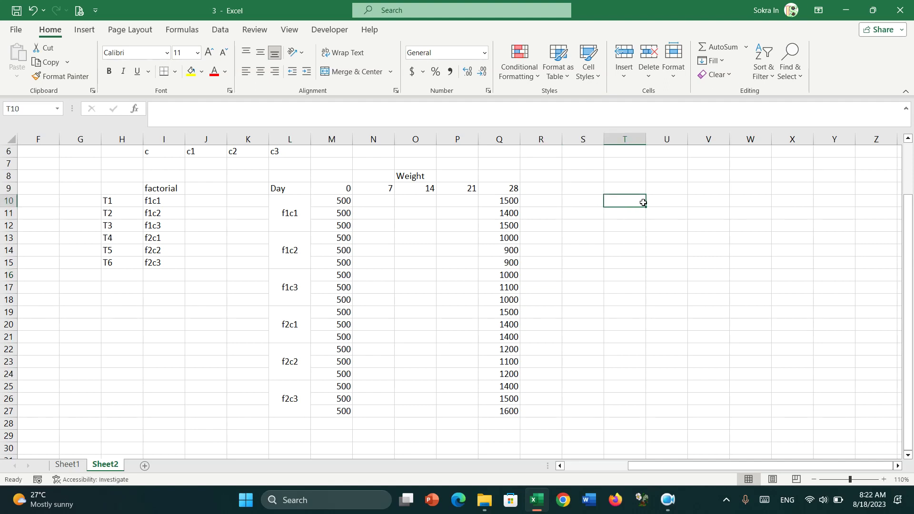
{"action": "type", "text": "c"}
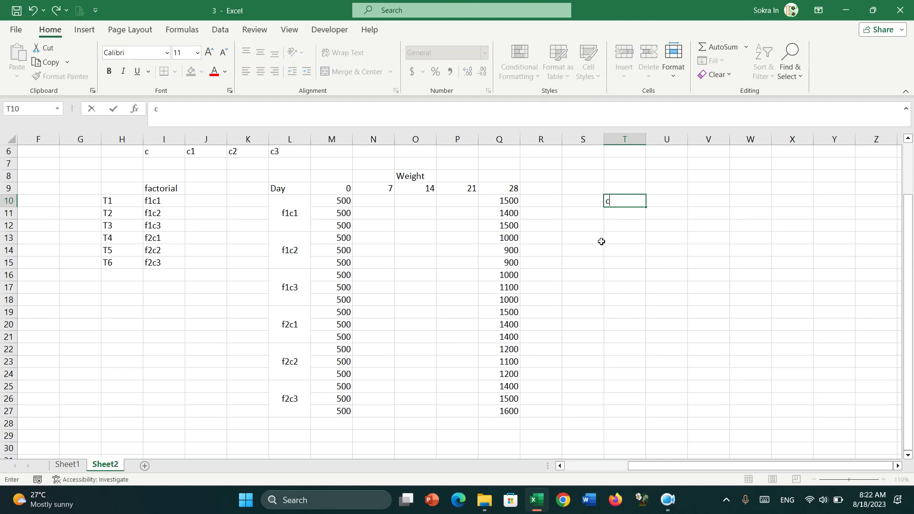
{"action": "key", "text": "BackSpace"}
{"action": "type", "text": "c"}
{"action": "key", "text": "Tab"}
{"action": "type", "text": "c"}
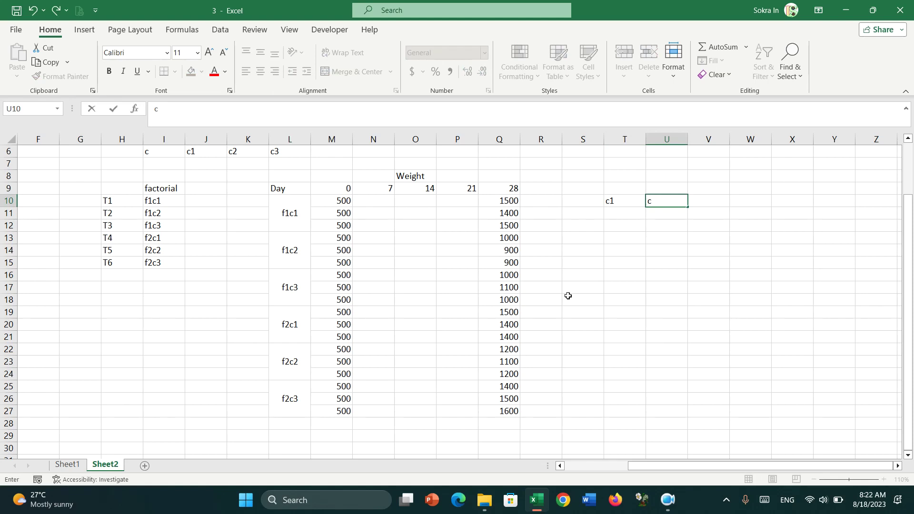
{"action": "key", "text": "Tab"}
{"action": "type", "text": "c"}
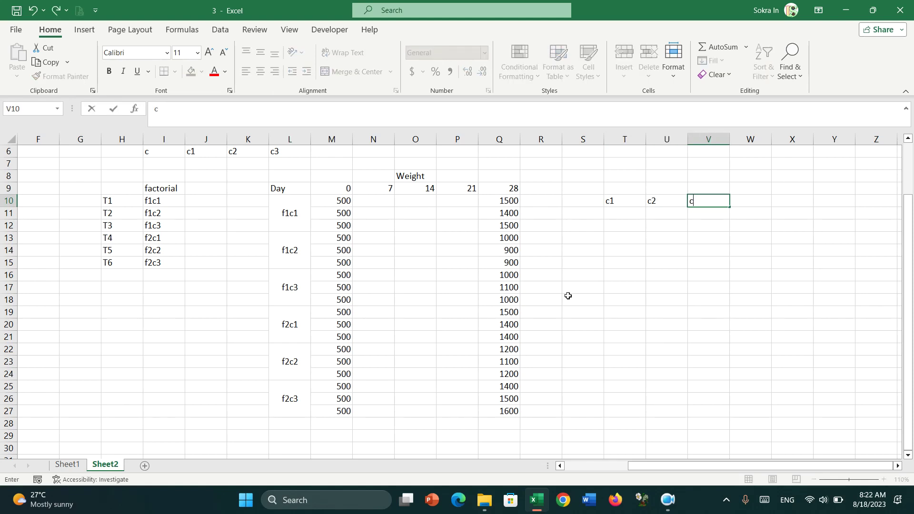
{"action": "left_click", "coordinate": [587, 216]}
{"action": "type", "text": "f"}
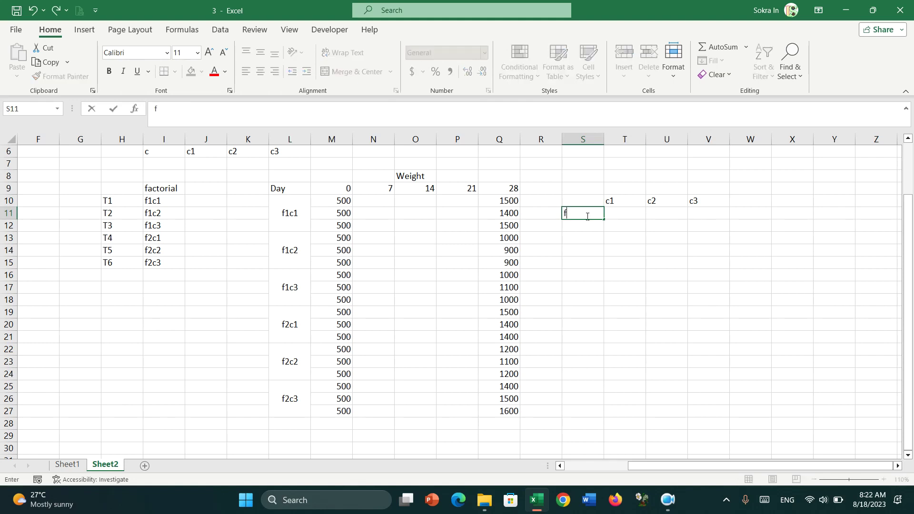
{"action": "type", "text": "1"}
{"action": "left_click", "coordinate": [584, 235]}
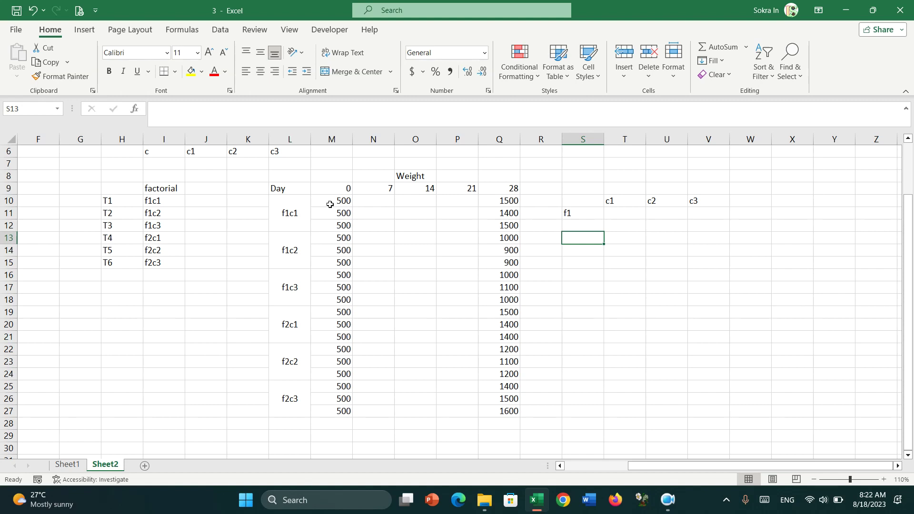
Paste the f1c1 weights from Q10:Q12 transposed across T11:V11.
{"action": "left_click", "coordinate": [503, 201]}
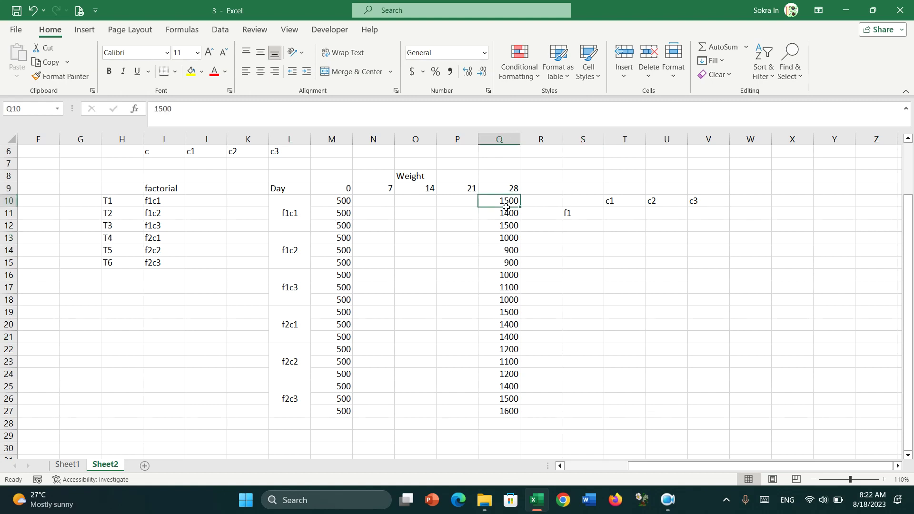
{"action": "left_click_drag", "start_coordinate": [506, 207], "coordinate": [504, 224]}
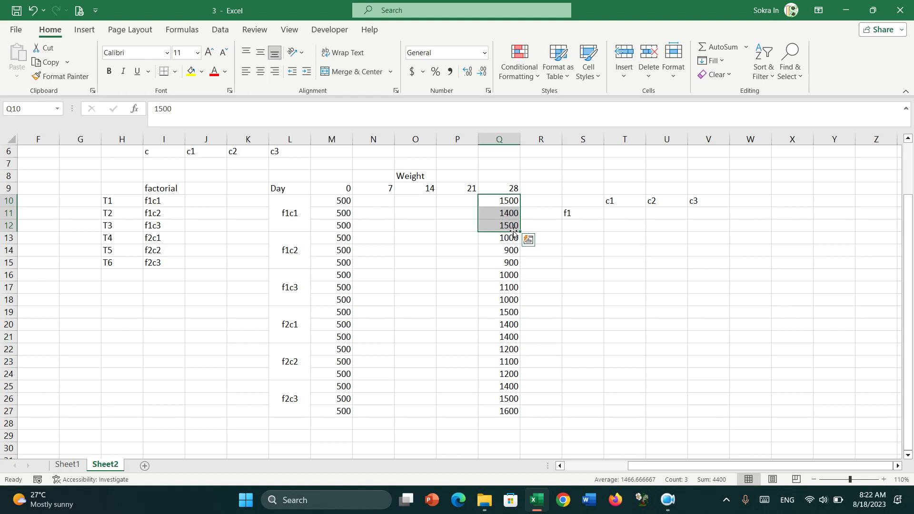
{"action": "key", "text": "ctrl+c"}
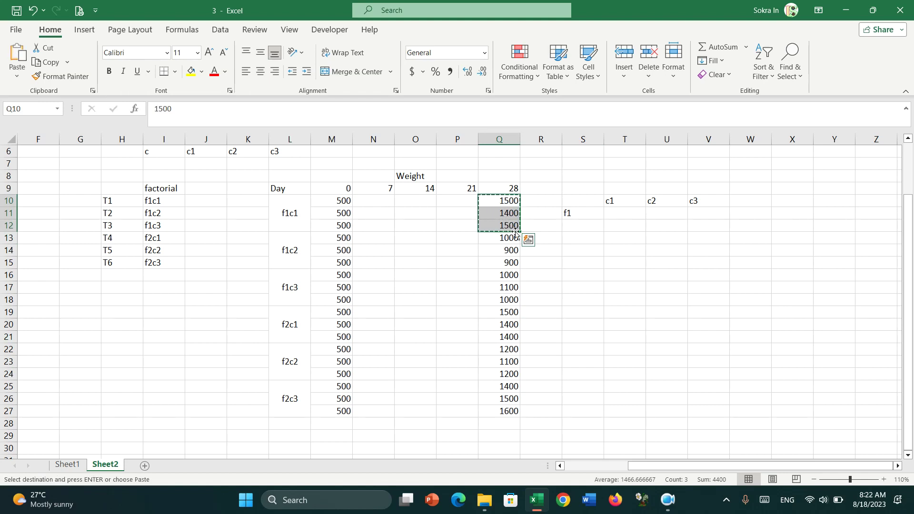
{"action": "left_click", "coordinate": [616, 215]}
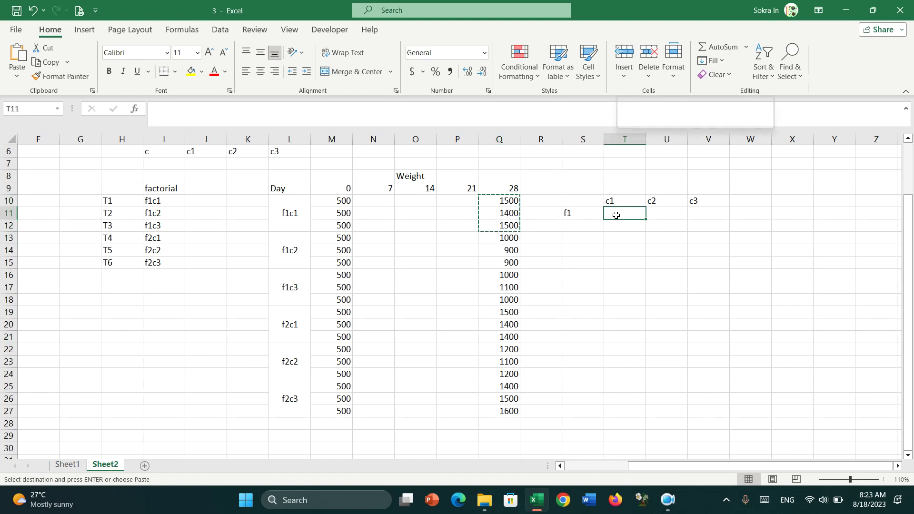
{"action": "right_click", "coordinate": [616, 215]}
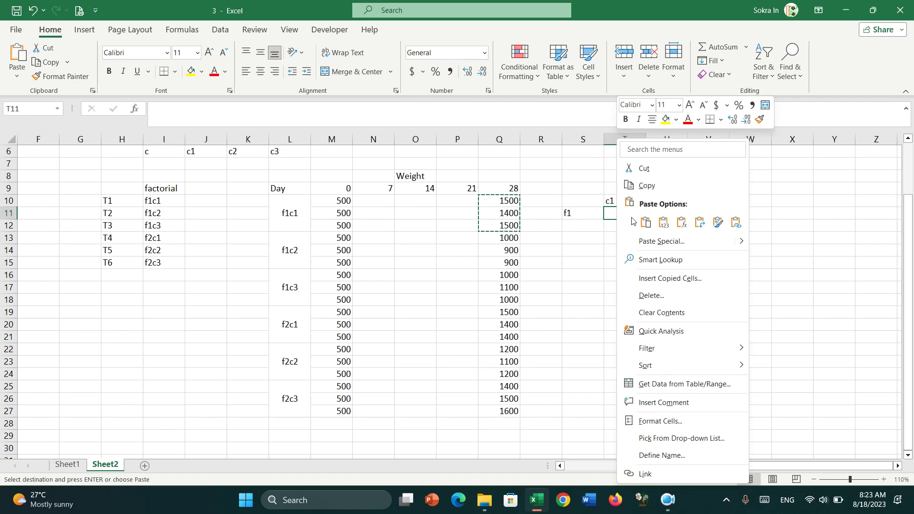
{"action": "left_click", "coordinate": [700, 223]}
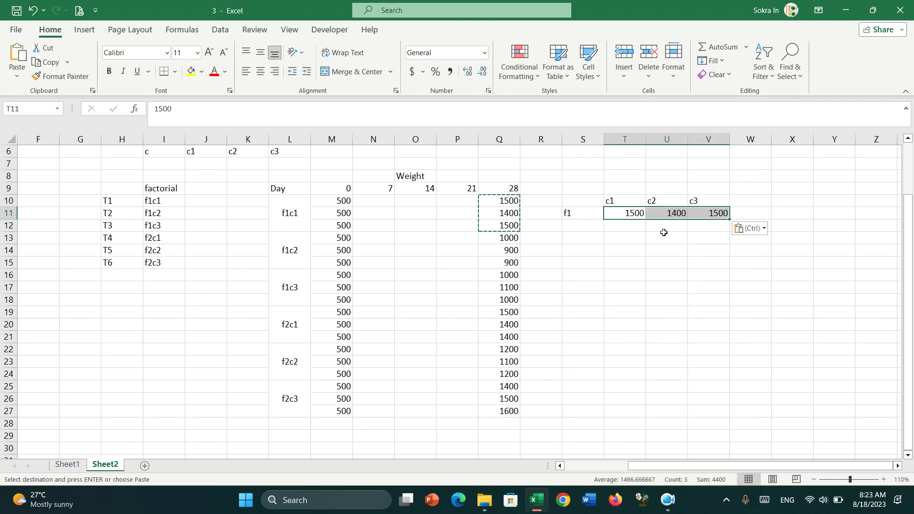
{"action": "scroll", "coordinate": [664, 232], "scroll_direction": "up", "scroll_amount": 2, "text": "ctrl"}
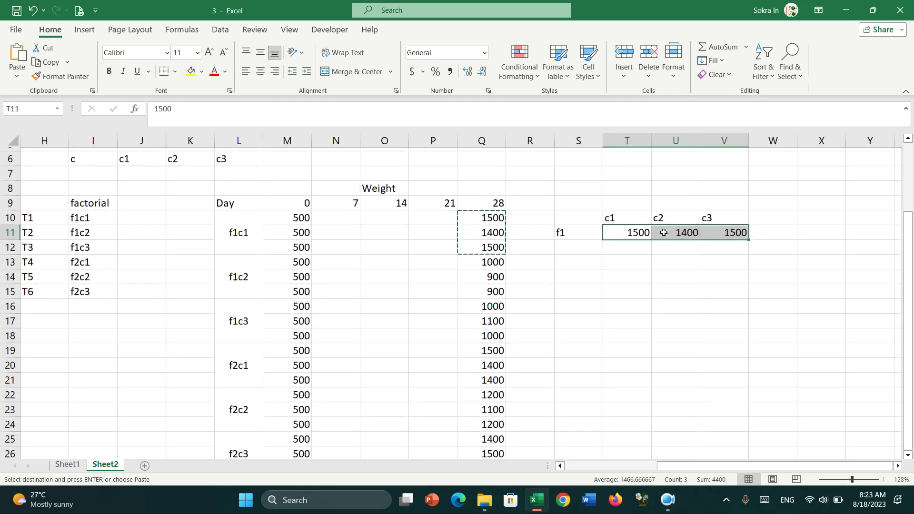
Copy the f1c2 weights Q13:Q15 and clear the 1500, 1400, 1500 from T11:V11.
{"action": "left_click_drag", "start_coordinate": [489, 259], "coordinate": [491, 286]}
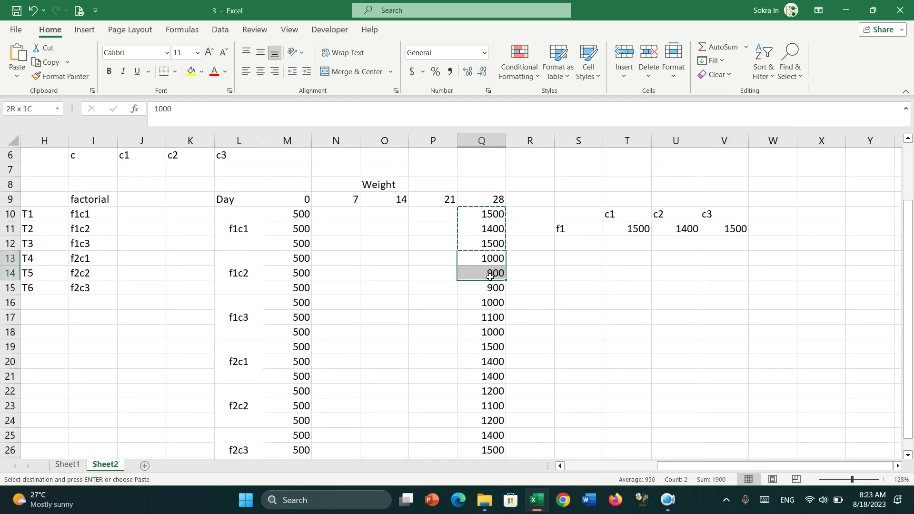
{"action": "key", "text": "ctrl+c"}
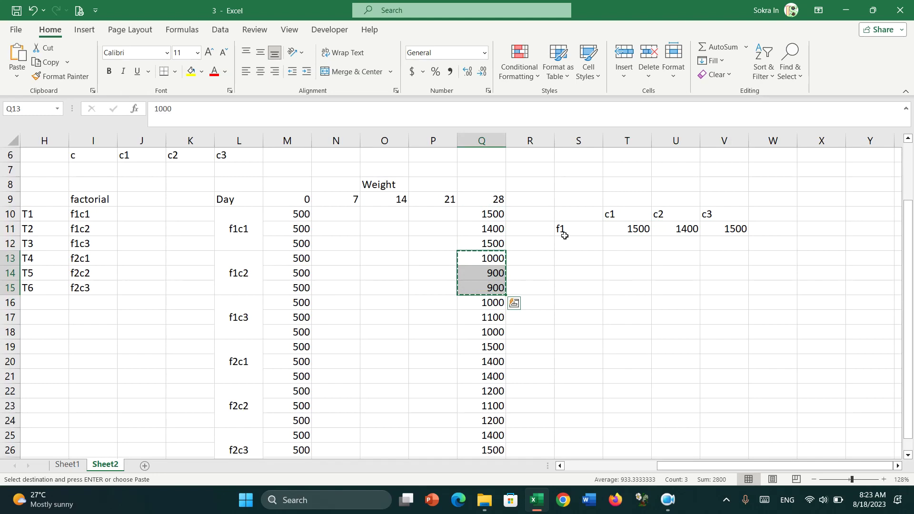
{"action": "left_click_drag", "start_coordinate": [639, 228], "coordinate": [715, 231]}
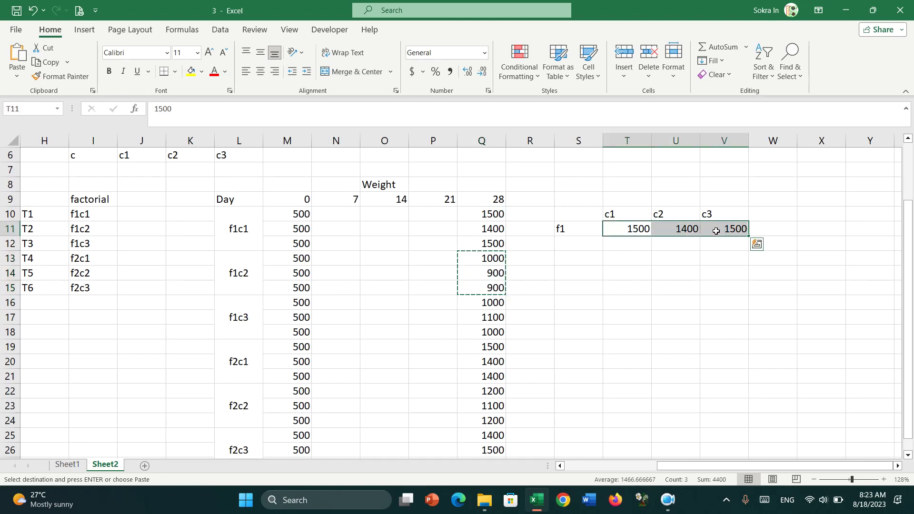
{"action": "key", "text": "Delete"}
{"action": "left_click", "coordinate": [666, 261]}
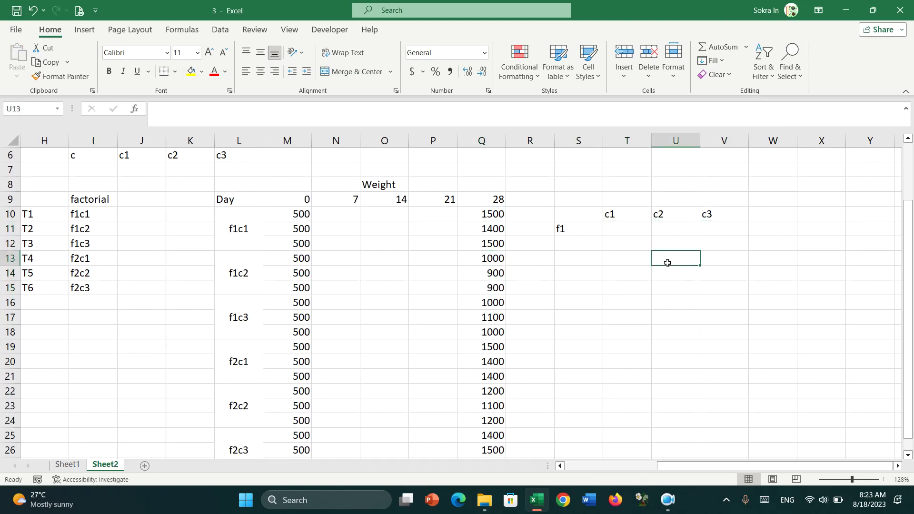
Paste the f1c1 weights Q10:Q12 (1500, 1400, 1500) into T11:T13 under c1.
{"action": "left_click", "coordinate": [618, 225]}
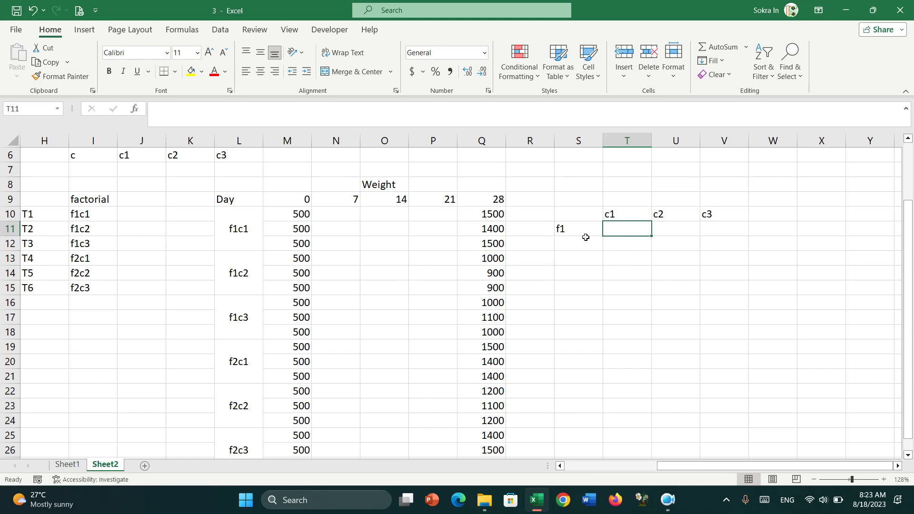
{"action": "left_click", "coordinate": [495, 217]}
{"action": "left_click_drag", "start_coordinate": [496, 221], "coordinate": [495, 247]}
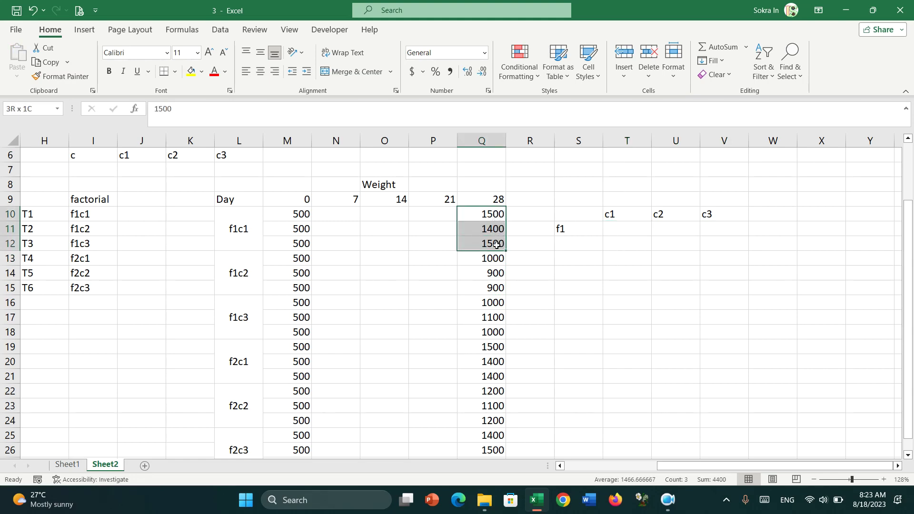
{"action": "key", "text": "ctrl+c"}
{"action": "left_click", "coordinate": [614, 227]}
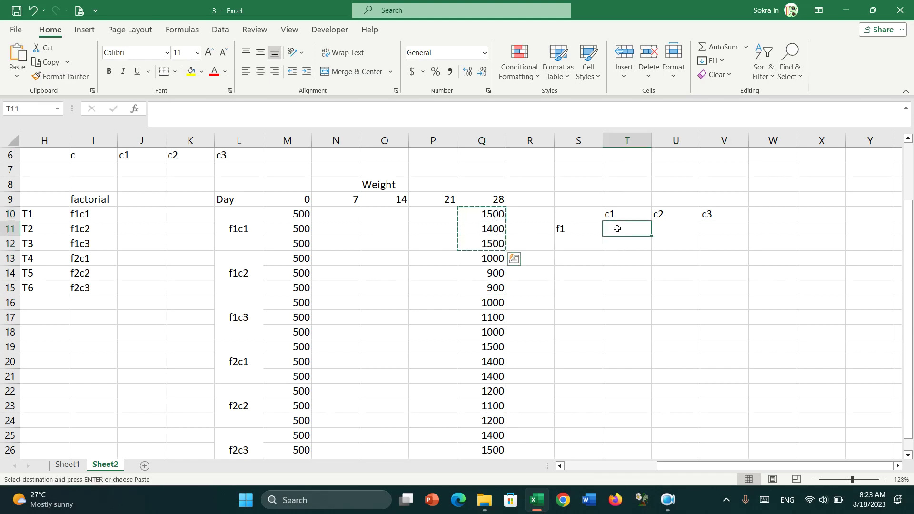
{"action": "key", "text": "ctrl+v"}
{"action": "key", "text": "Escape"}
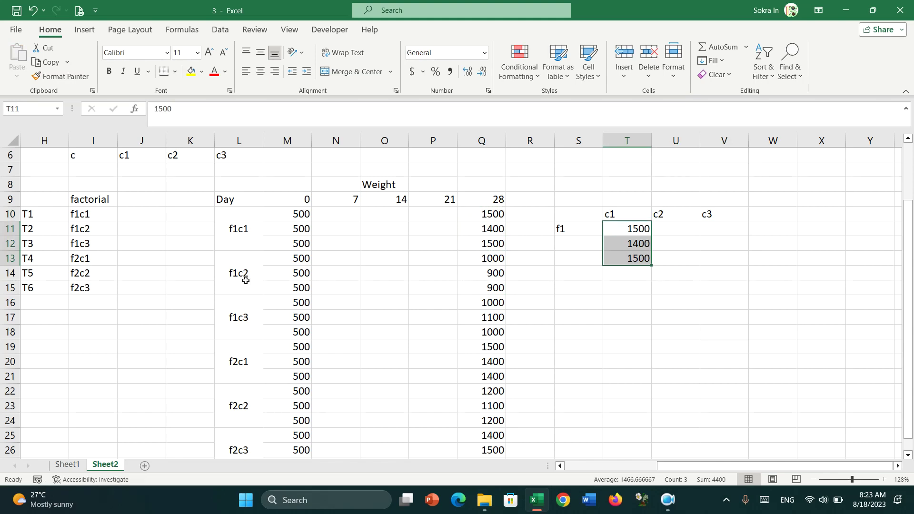
Paste the f1c2 weights Q13:Q15 into U11:U13 and f1c3 weights Q16:Q18 into V11:V13.
{"action": "left_click_drag", "start_coordinate": [489, 260], "coordinate": [487, 287]}
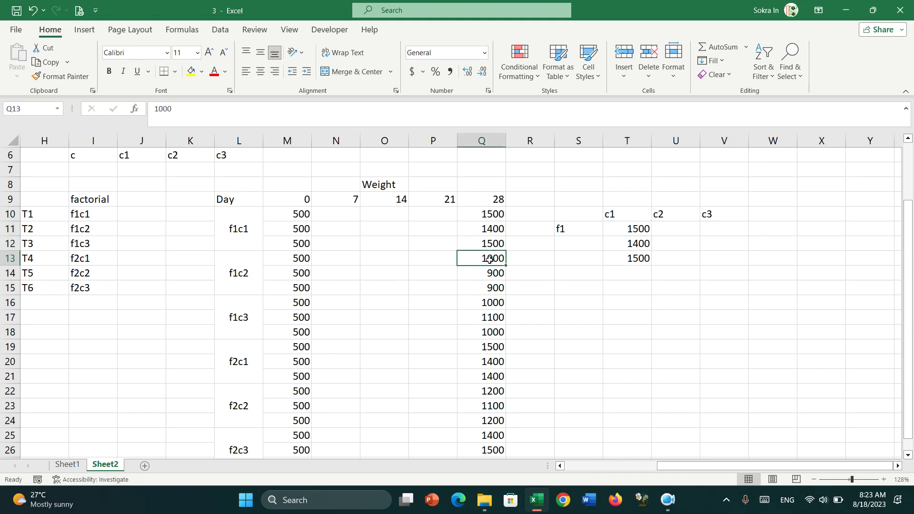
{"action": "key", "text": "ctrl+c"}
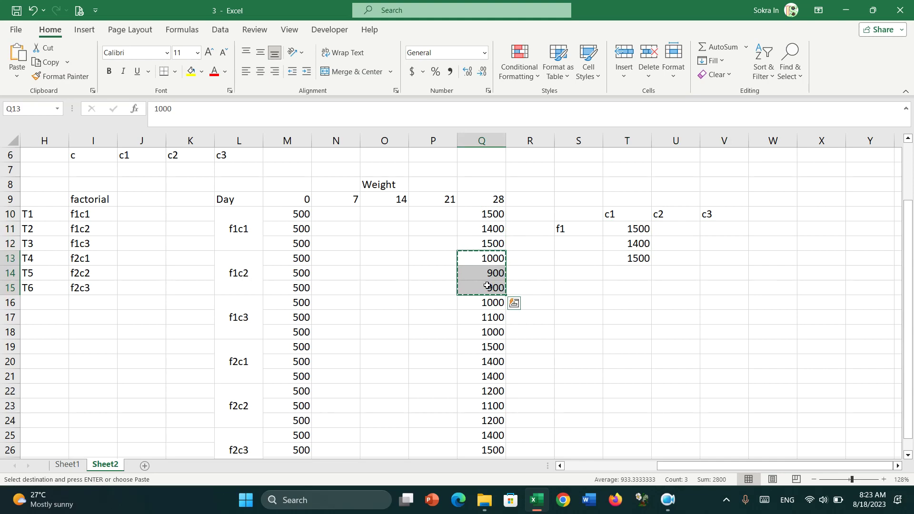
{"action": "left_click", "coordinate": [676, 233]}
{"action": "key", "text": "Return"}
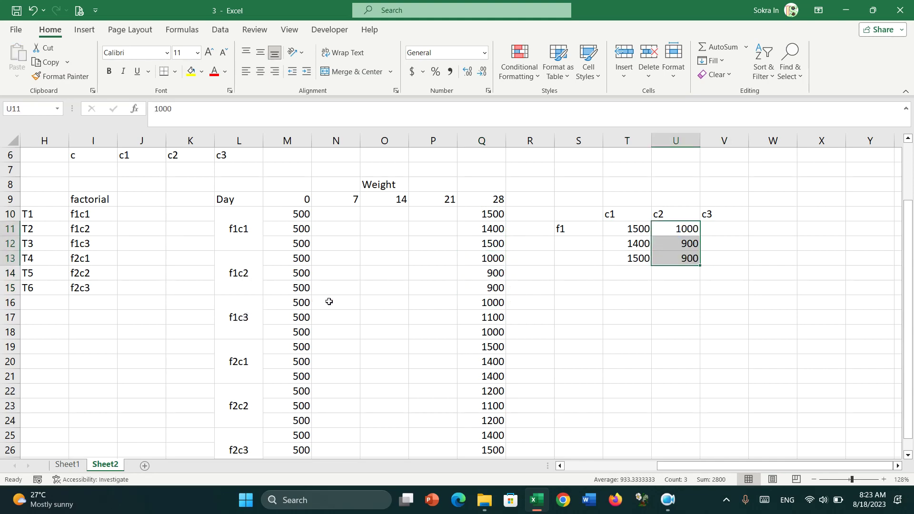
{"action": "left_click_drag", "start_coordinate": [478, 302], "coordinate": [481, 333]}
{"action": "key", "text": "ctrl+c"}
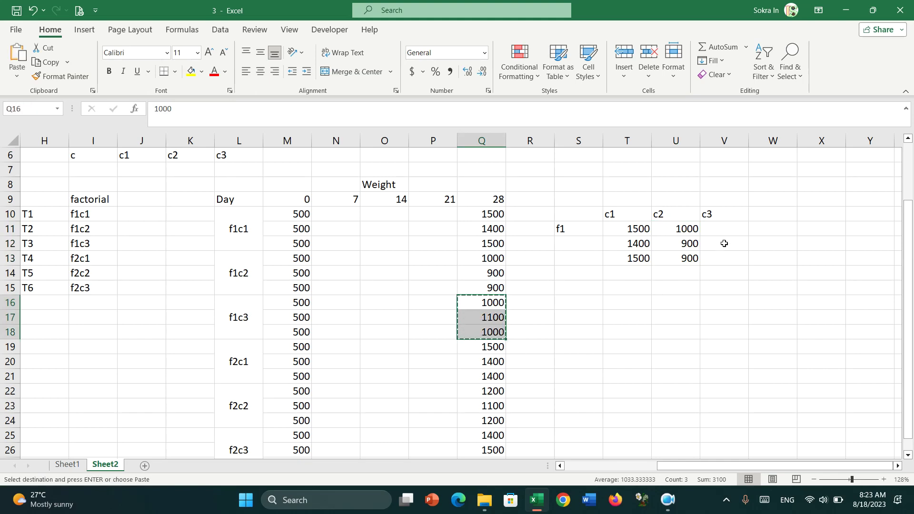
{"action": "left_click", "coordinate": [721, 234]}
{"action": "key", "text": "Return"}
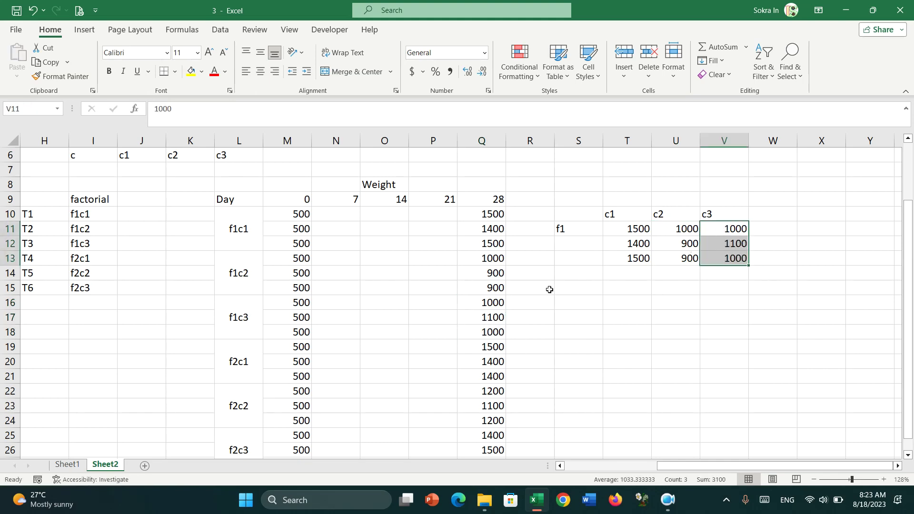
{"action": "scroll", "coordinate": [550, 288], "scroll_direction": "down", "scroll_amount": 2}
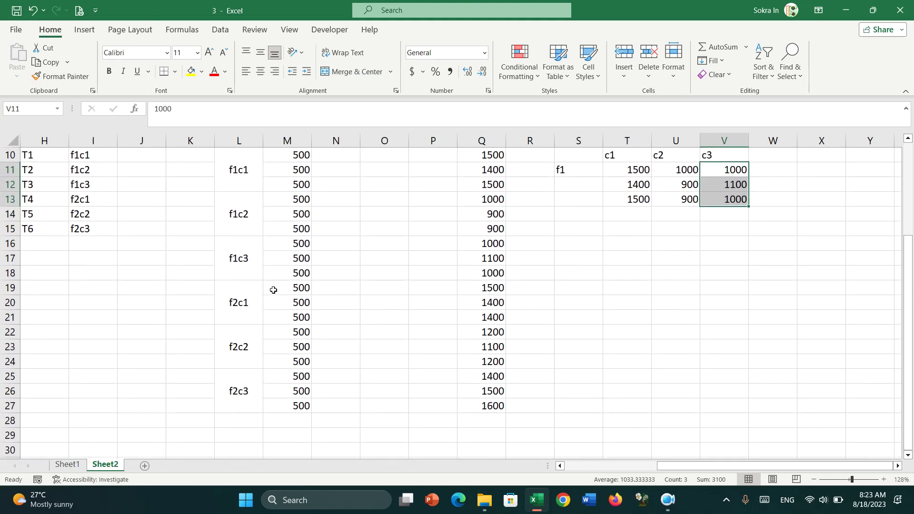
{"action": "left_click_drag", "start_coordinate": [490, 288], "coordinate": [490, 402]}
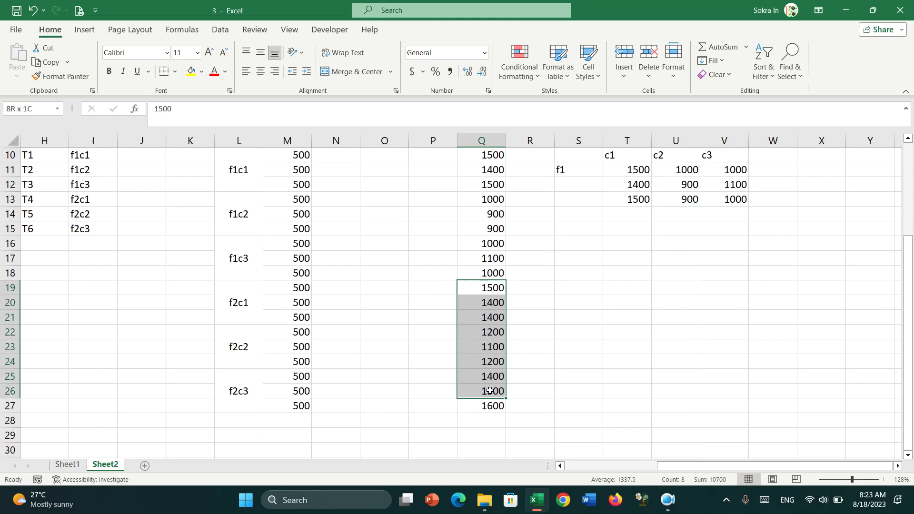
Paste the nine f2 weights Q19:Q27 at T14 and label S14 as f2.
{"action": "key", "text": "ctrl+c"}
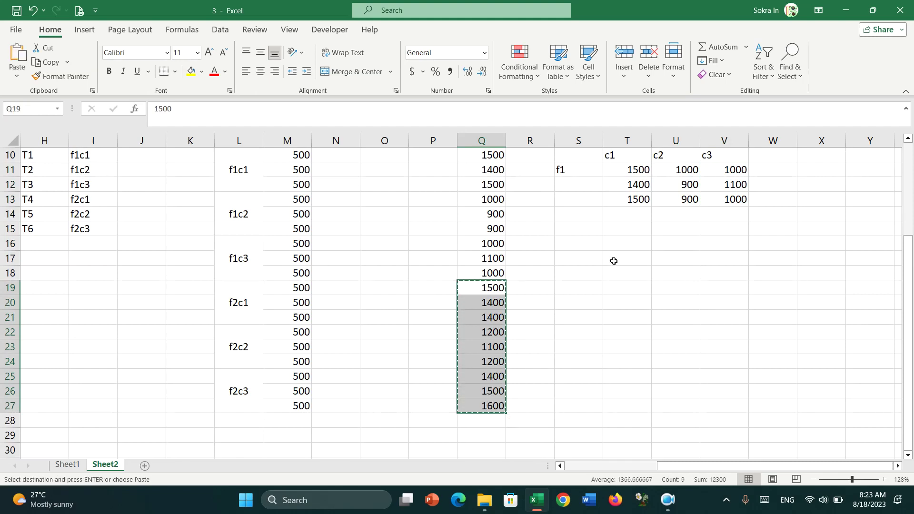
{"action": "left_click", "coordinate": [635, 214]}
{"action": "key", "text": "Return"}
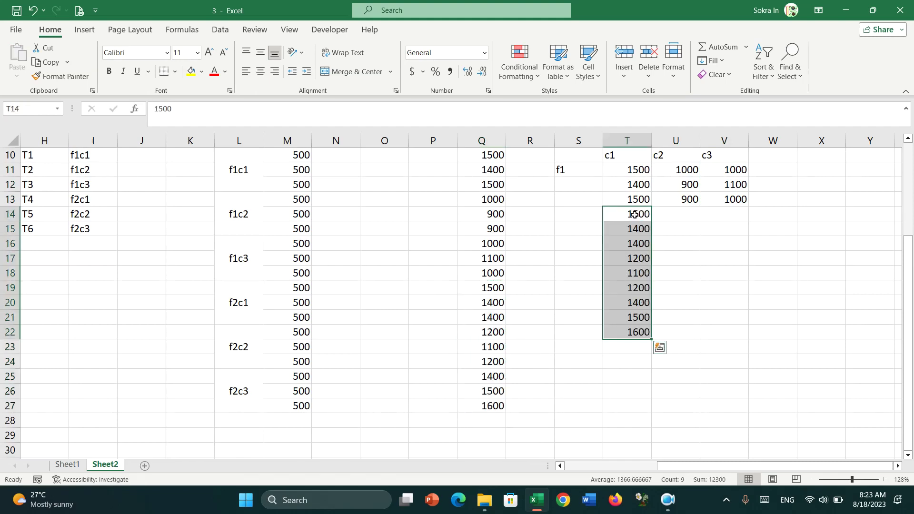
{"action": "left_click", "coordinate": [583, 217]}
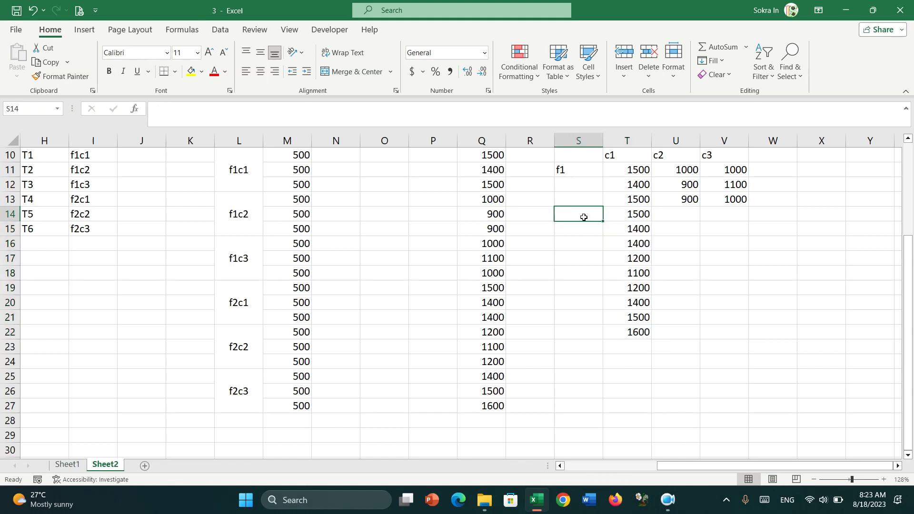
{"action": "type", "text": "f2"}
{"action": "key", "text": "Return"}
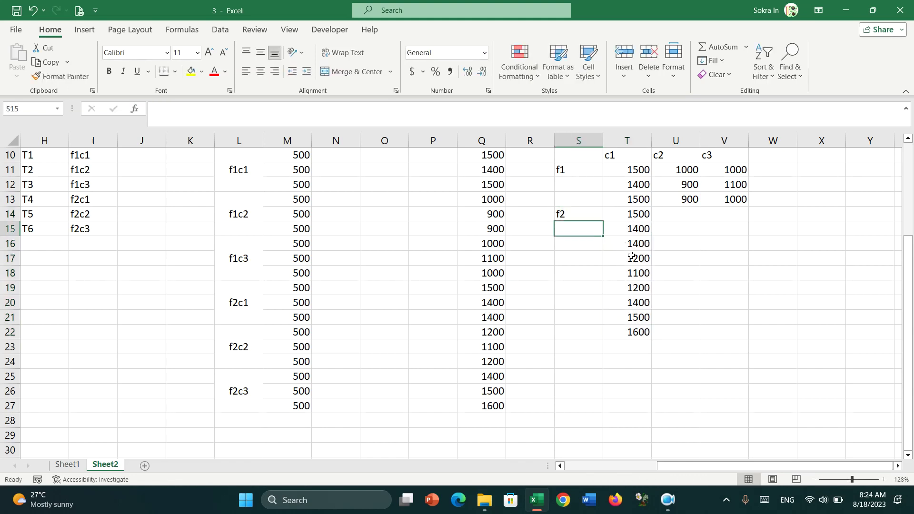
Move the f2c2 weights into U14:U16 and the f2c3 weights into V14:V16.
{"action": "left_click_drag", "start_coordinate": [631, 256], "coordinate": [634, 329]}
{"action": "key", "text": "ctrl+x"}
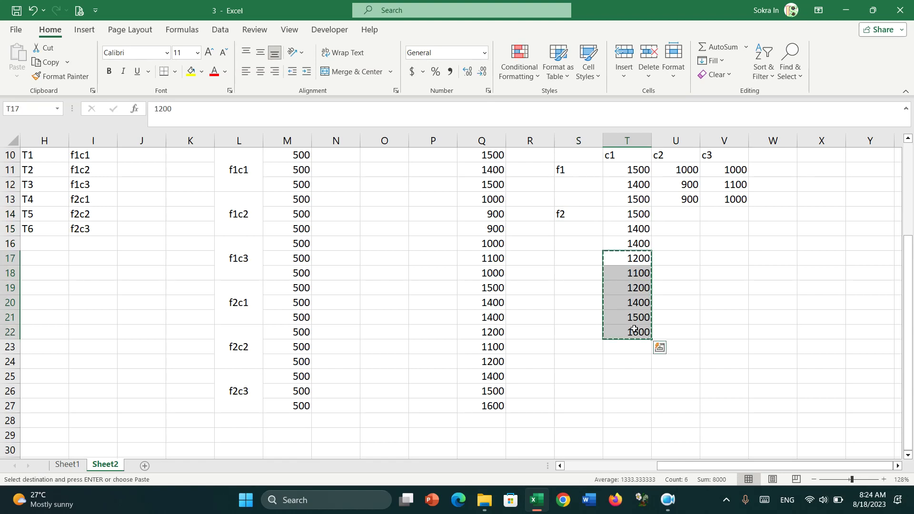
{"action": "left_click", "coordinate": [686, 213]}
{"action": "key", "text": "ctrl+v"}
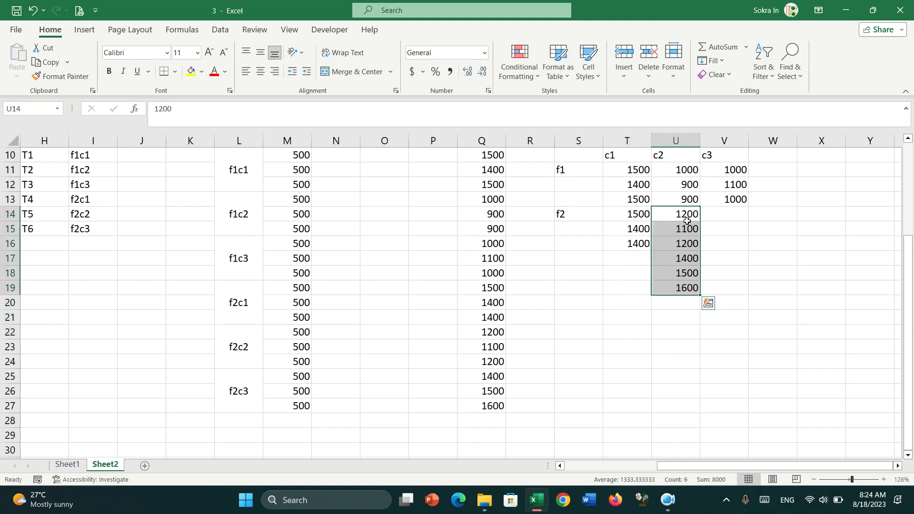
{"action": "left_click_drag", "start_coordinate": [686, 258], "coordinate": [691, 286]}
{"action": "key", "text": "ctrl+x"}
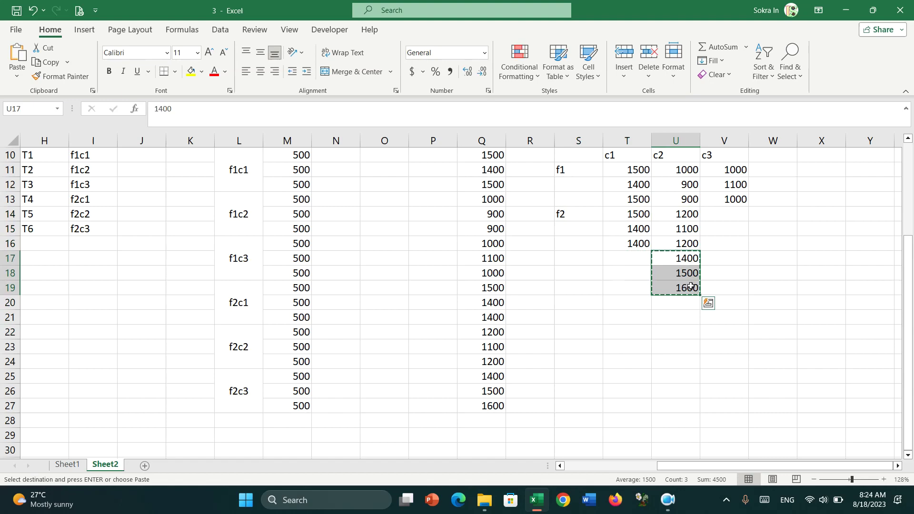
{"action": "left_click", "coordinate": [728, 214]}
{"action": "key", "text": "ctrl+v"}
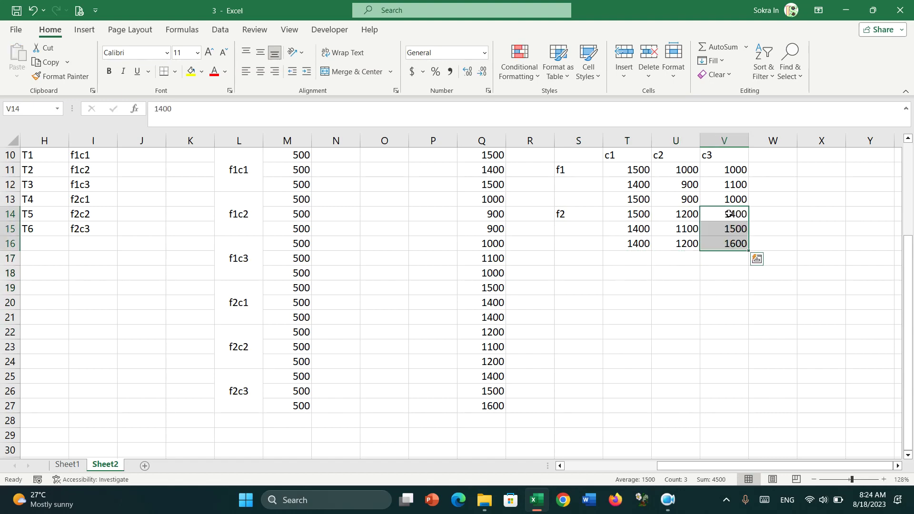
{"action": "scroll", "coordinate": [716, 254], "scroll_direction": "left", "scroll_amount": 1}
{"action": "scroll", "coordinate": [715, 255], "scroll_direction": "up", "scroll_amount": 1}
{"action": "scroll", "coordinate": [715, 252], "scroll_direction": "up", "scroll_amount": 2}
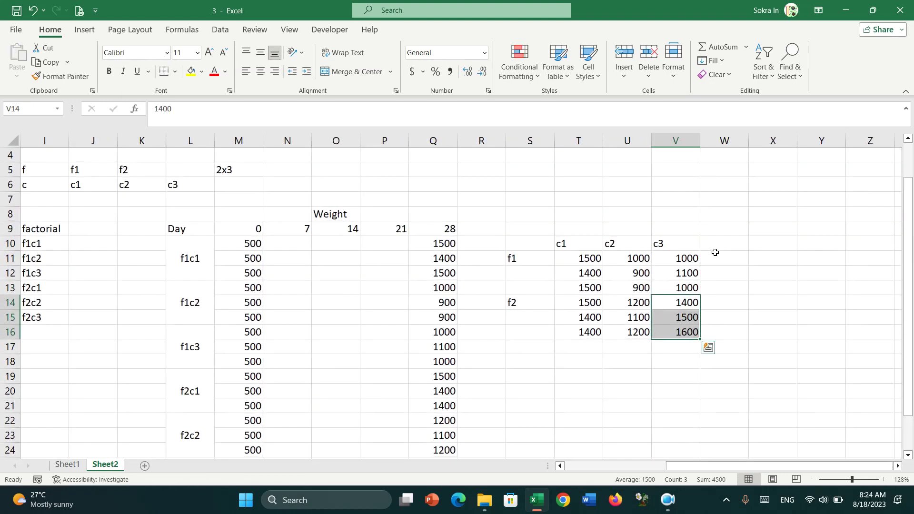
{"action": "left_click", "coordinate": [716, 254]}
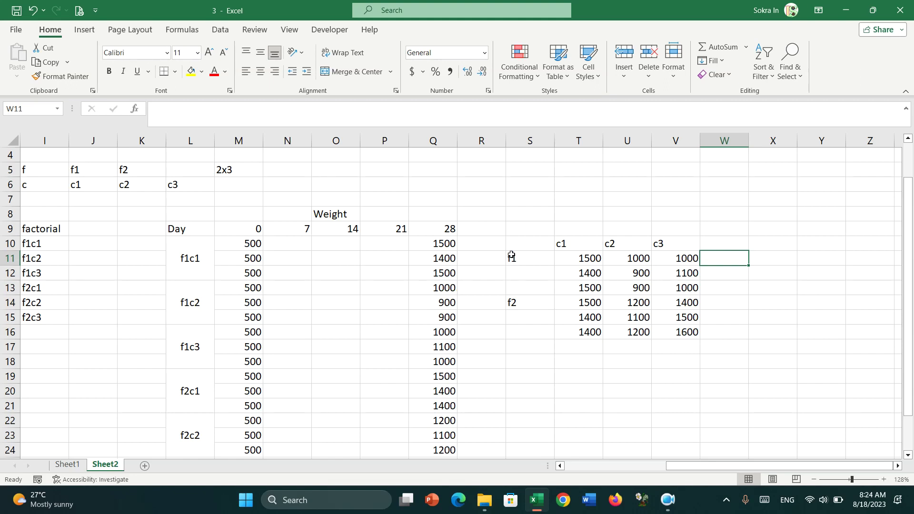
{"action": "left_click", "coordinate": [520, 261]}
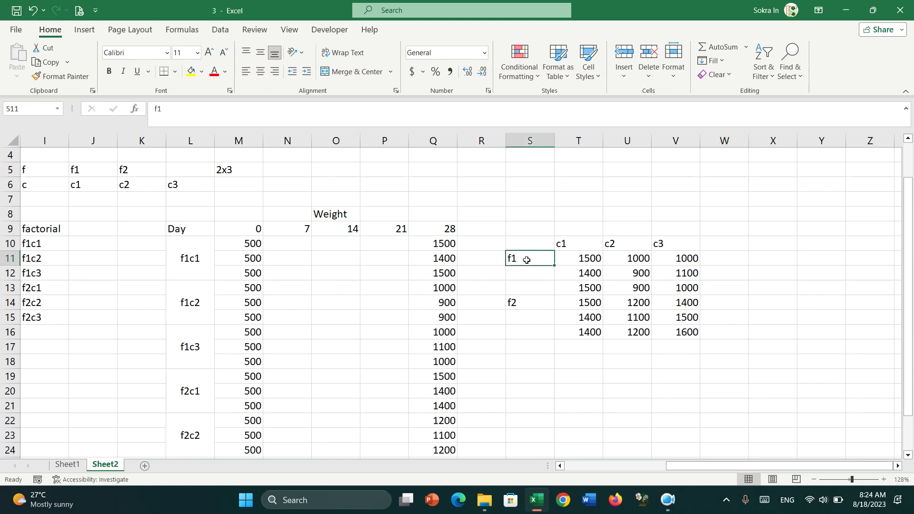
{"action": "left_click", "coordinate": [557, 247]}
{"action": "left_click", "coordinate": [520, 257]}
{"action": "left_click", "coordinate": [607, 245]}
{"action": "left_click", "coordinate": [513, 261]}
{"action": "left_click", "coordinate": [652, 246]}
{"action": "left_click", "coordinate": [516, 305]}
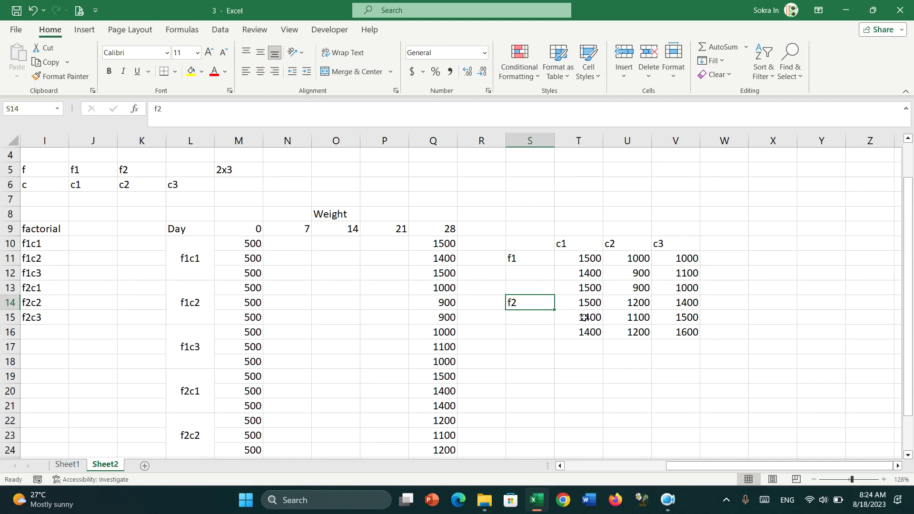
{"action": "left_click", "coordinate": [548, 316]}
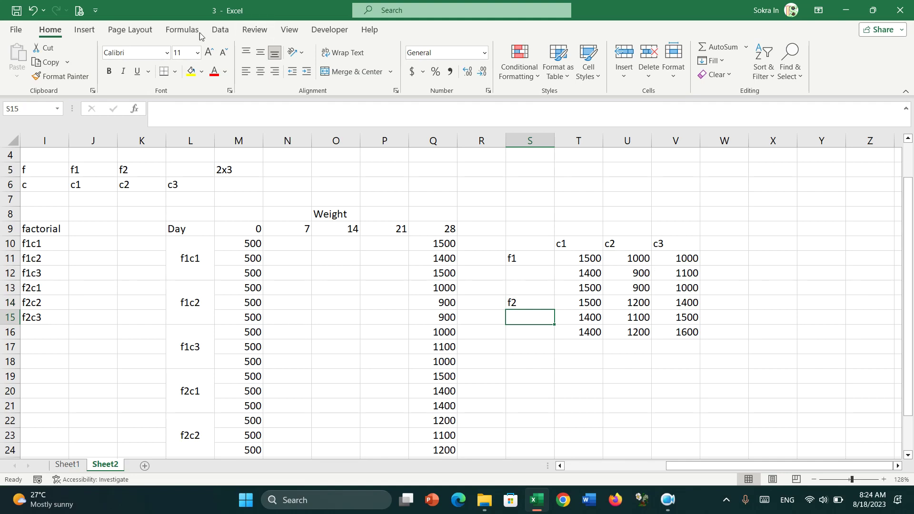
{"action": "left_click", "coordinate": [220, 32]}
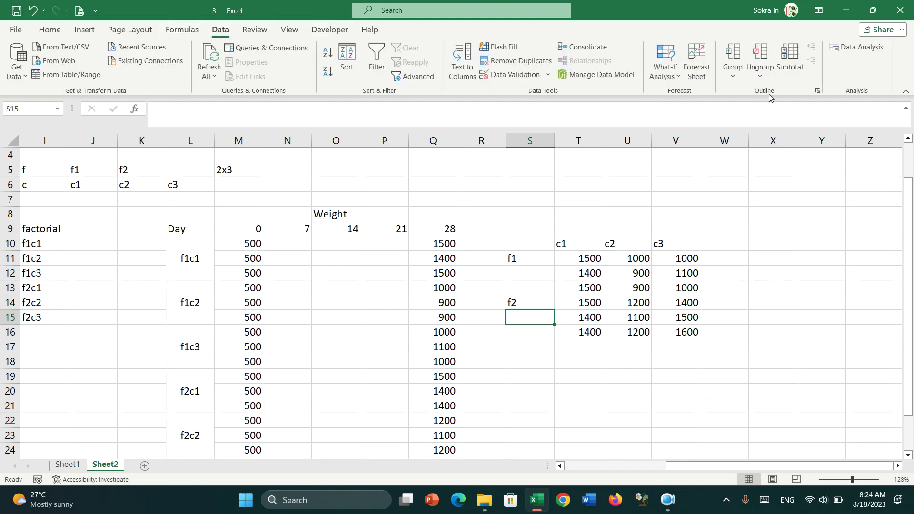
Choose 'Anova: Two-Factor With Replication' in Data Analysis and open its settings dialog.
{"action": "left_click", "coordinate": [858, 47]}
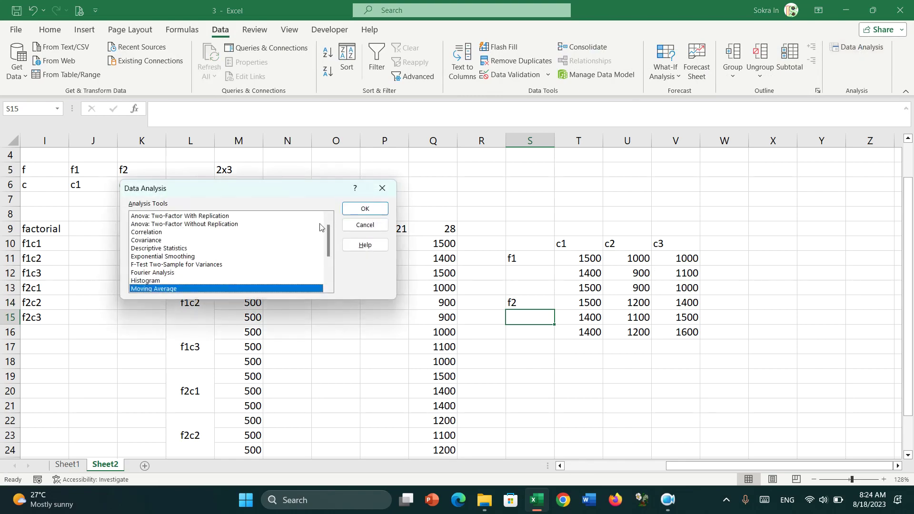
{"action": "left_click_drag", "start_coordinate": [326, 245], "coordinate": [326, 228]}
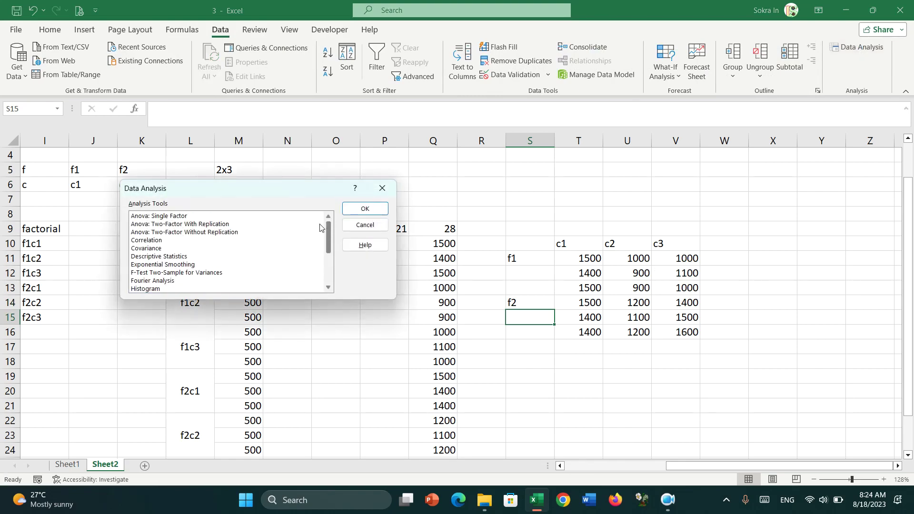
{"action": "left_click", "coordinate": [152, 226]}
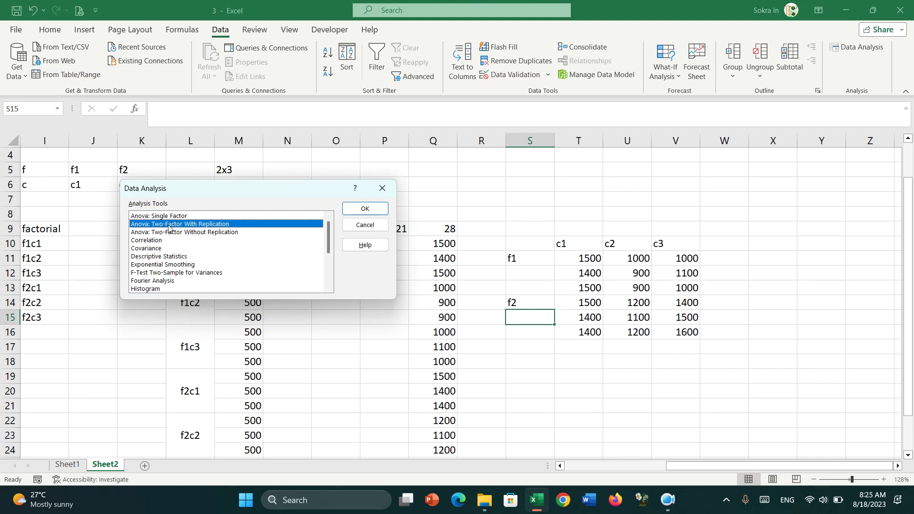
{"action": "left_click", "coordinate": [373, 210]}
{"action": "left_click_drag", "start_coordinate": [270, 176], "coordinate": [353, 193]}
{"action": "left_click", "coordinate": [383, 216]}
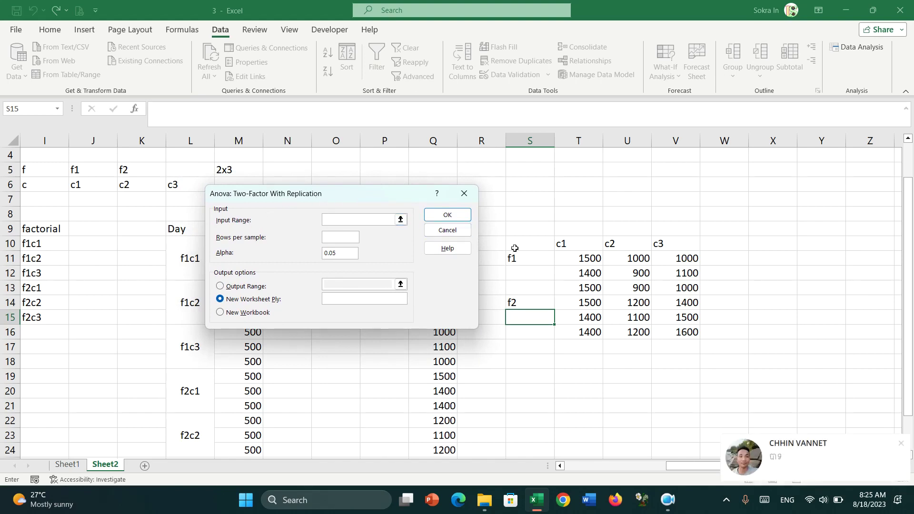
Set the ANOVA input range to the weight grid S10:V16 with 3 rows per sample.
{"action": "left_click", "coordinate": [901, 444]}
{"action": "mouse_move", "coordinate": [528, 243]}
{"action": "left_mouse_down"}
{"action": "mouse_move", "coordinate": [615, 314]}
{"action": "mouse_move", "coordinate": [674, 331]}
{"action": "left_mouse_up"}
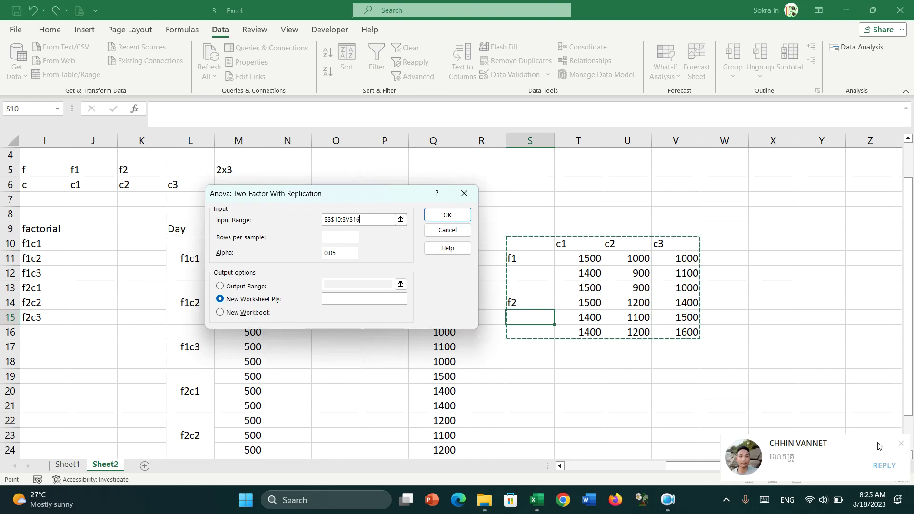
{"action": "left_click", "coordinate": [327, 218]}
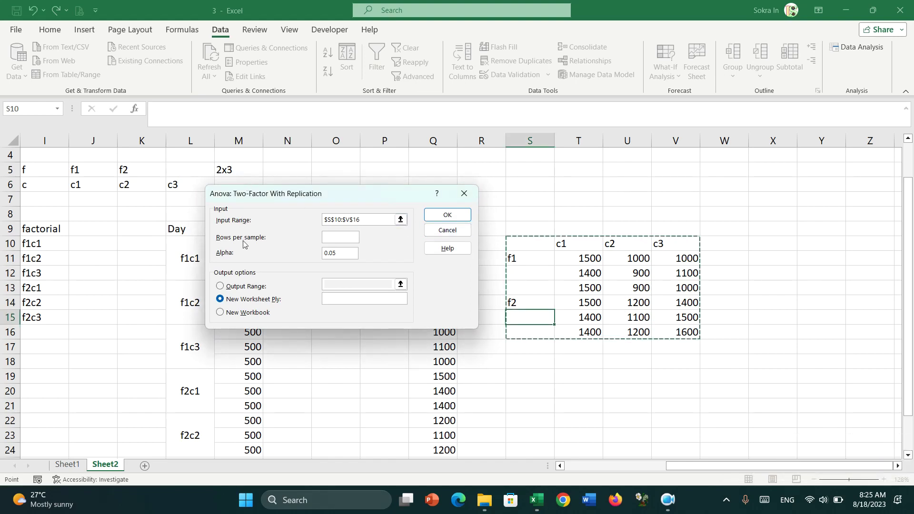
{"action": "left_click", "coordinate": [332, 240]}
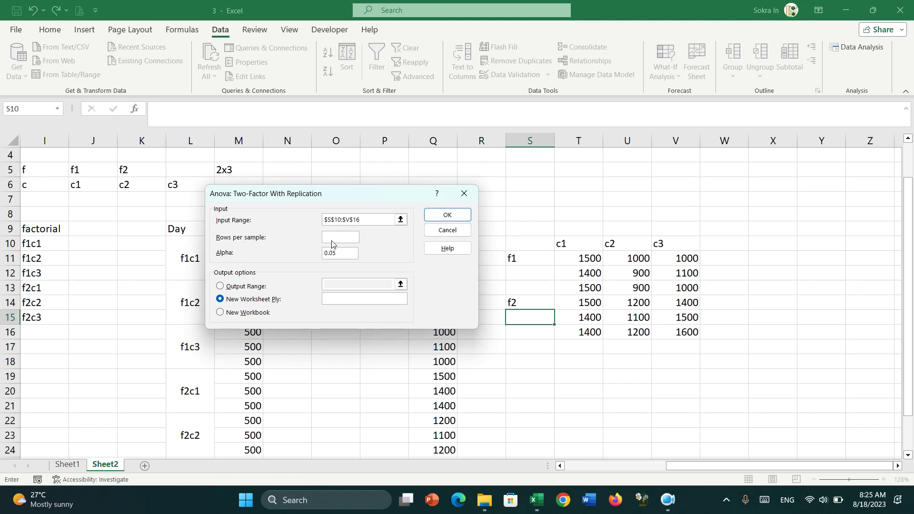
{"action": "left_click", "coordinate": [332, 242]}
{"action": "type", "text": "3"}
Place the output on this sheet starting at T19 and run the analysis.
{"action": "left_click", "coordinate": [221, 286]}
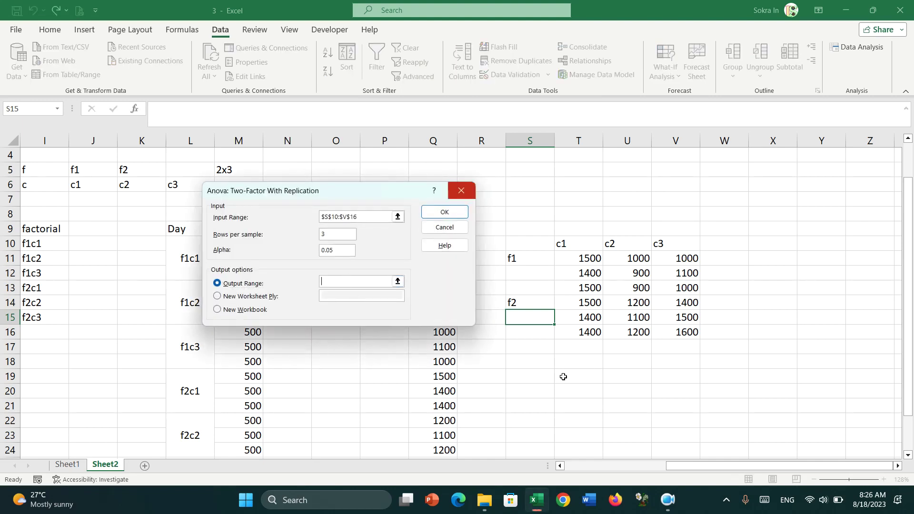
{"action": "left_click", "coordinate": [585, 375]}
{"action": "left_click", "coordinate": [443, 212]}
Bring the generated ANOVA output into view and deselect the output table.
{"action": "scroll", "coordinate": [664, 286], "scroll_direction": "down", "scroll_amount": 1}
{"action": "scroll", "coordinate": [657, 310], "scroll_direction": "down", "scroll_amount": 5}
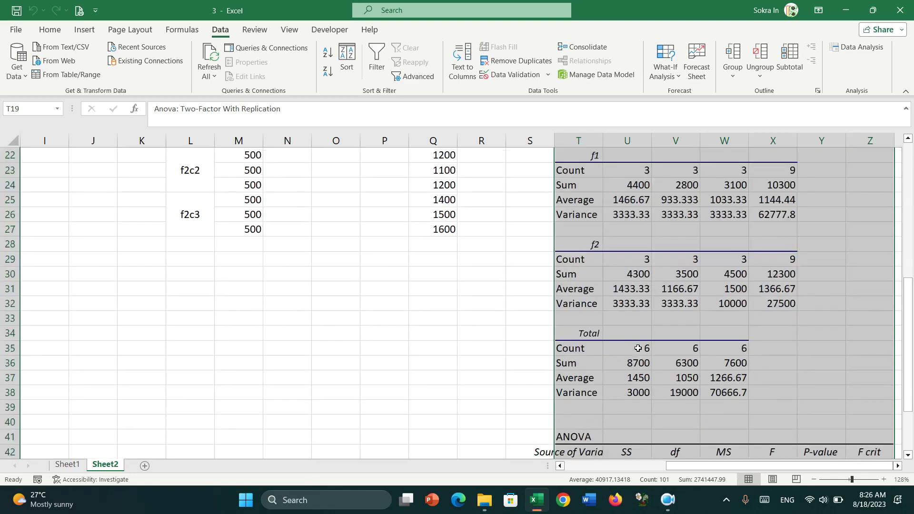
{"action": "scroll", "coordinate": [700, 338], "scroll_direction": "down", "scroll_amount": 2}
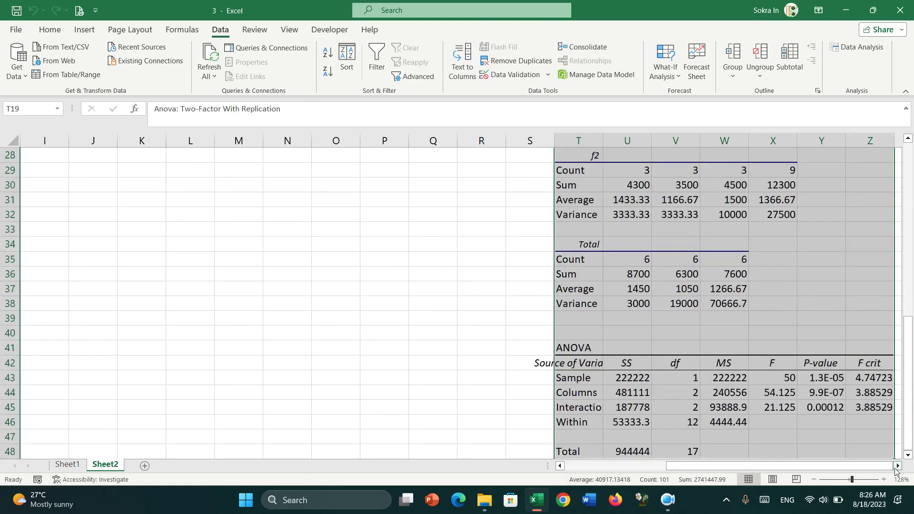
{"action": "scroll", "coordinate": [900, 464], "scroll_direction": "right", "scroll_amount": 4}
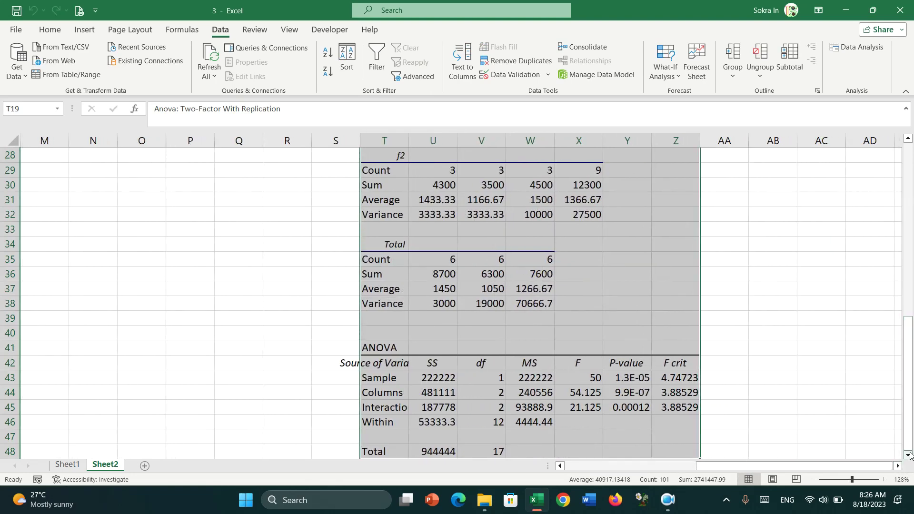
{"action": "left_click", "coordinate": [910, 456]}
{"action": "left_click", "coordinate": [910, 456]}
{"action": "left_click", "coordinate": [822, 333]}
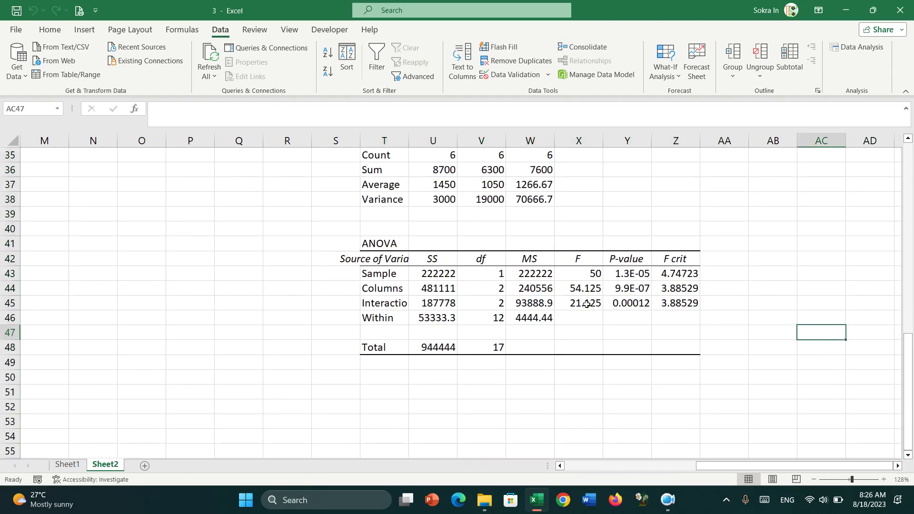
Autofit columns S and T so labels like 'Source of Variation' show, then select the ANOVA table.
{"action": "double_click", "coordinate": [359, 139]}
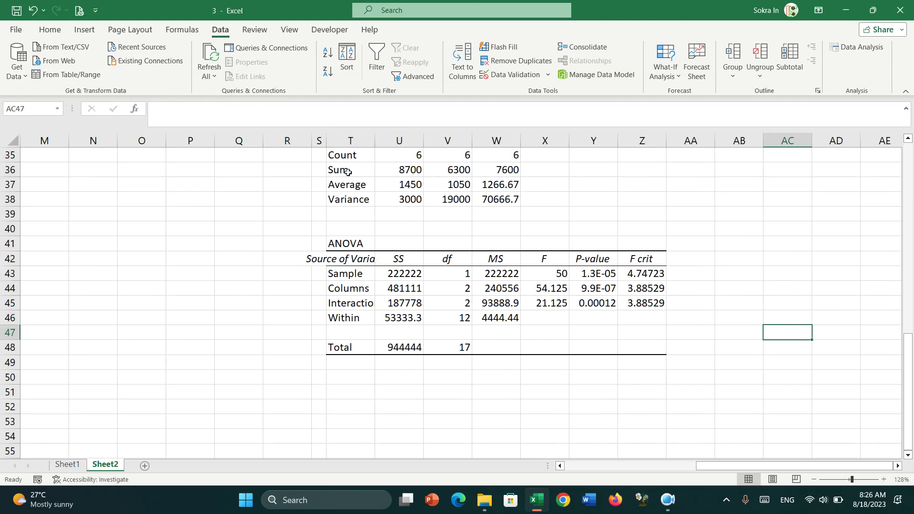
{"action": "double_click", "coordinate": [375, 139]}
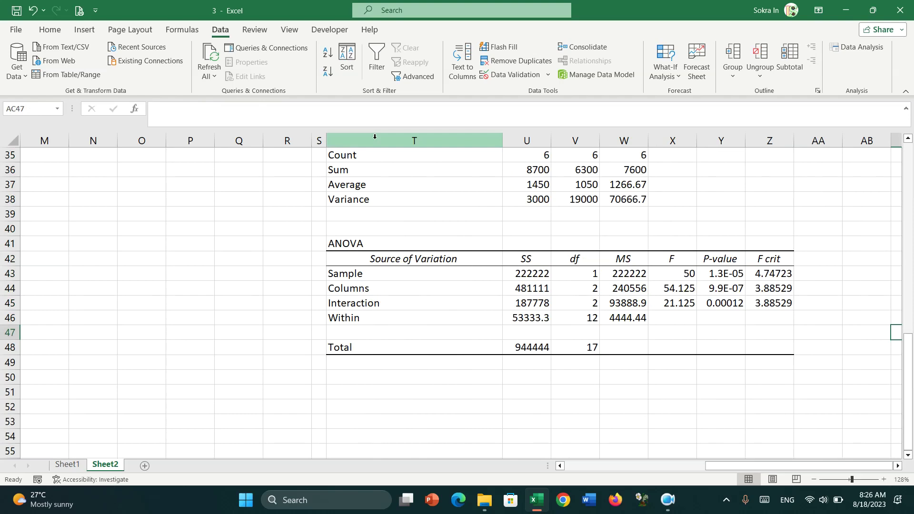
{"action": "left_click", "coordinate": [461, 320]}
{"action": "left_click_drag", "start_coordinate": [363, 247], "coordinate": [776, 348]}
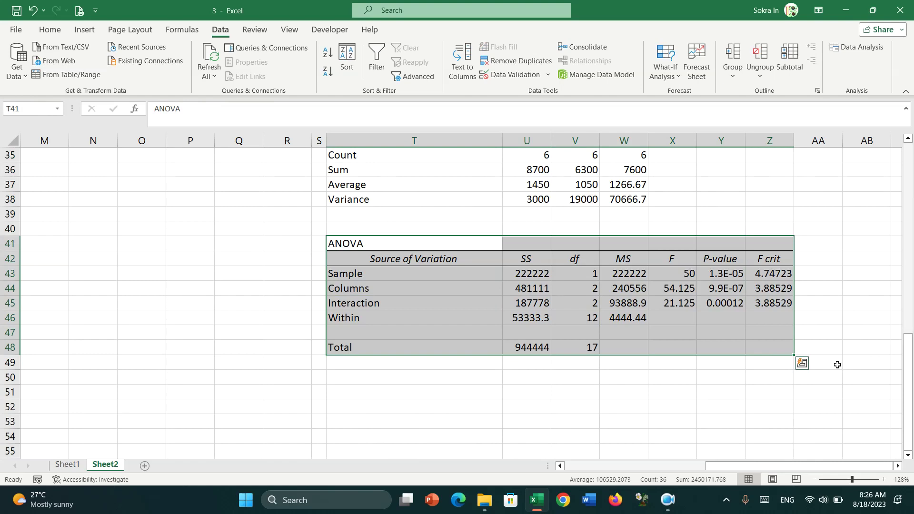
{"action": "left_click", "coordinate": [722, 380]}
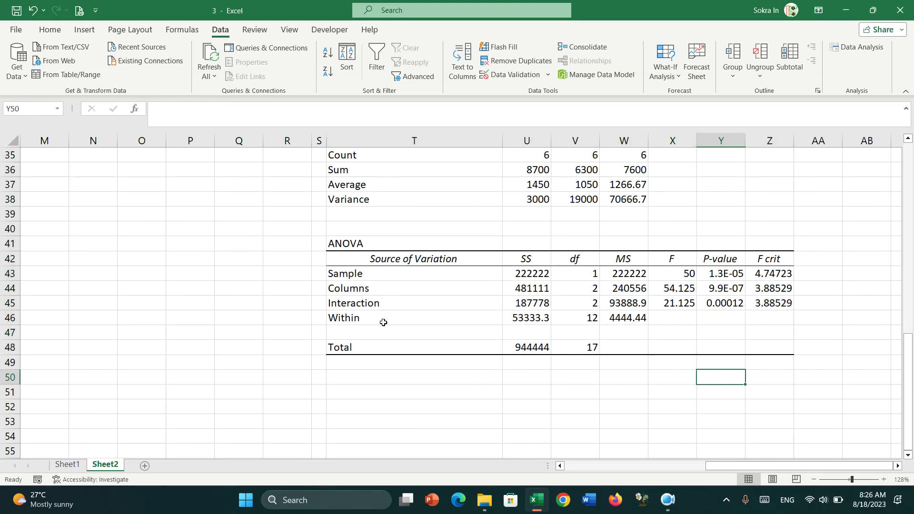
{"action": "left_click", "coordinate": [364, 305]}
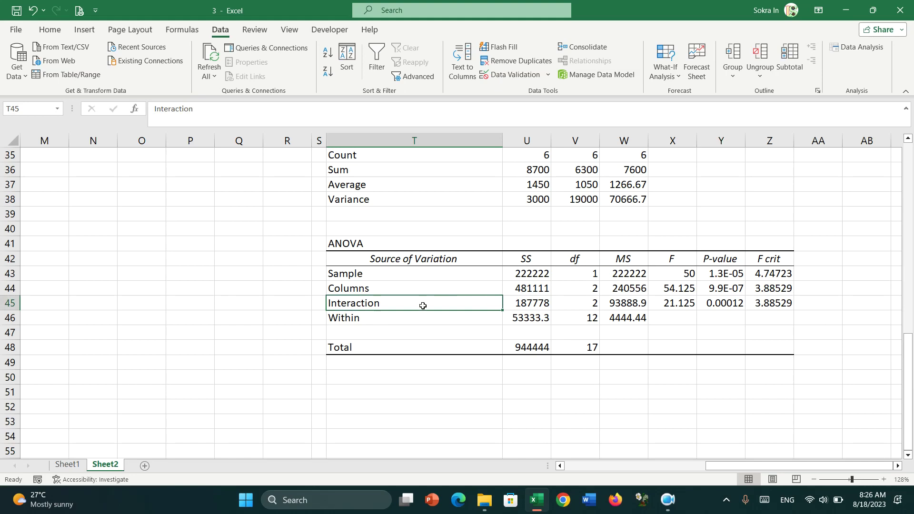
{"action": "left_click", "coordinate": [732, 305]}
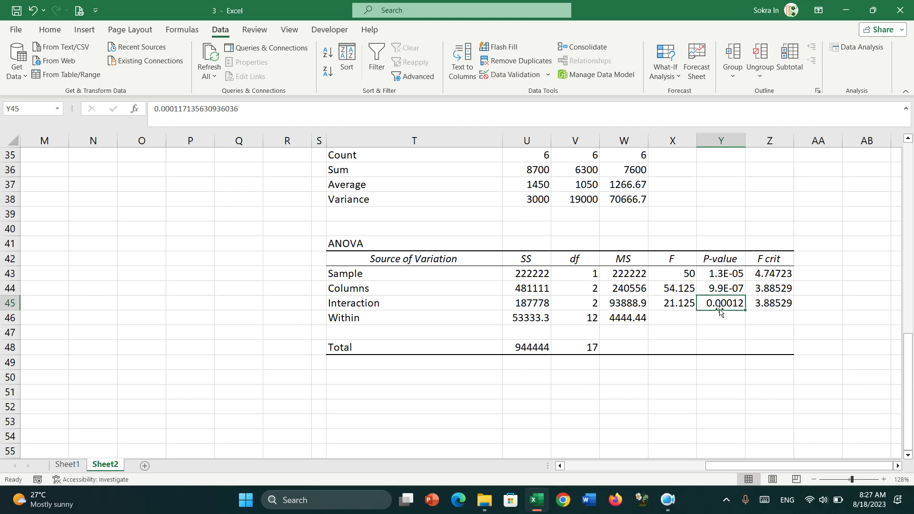
{"action": "left_click_drag", "start_coordinate": [717, 260], "coordinate": [723, 309]}
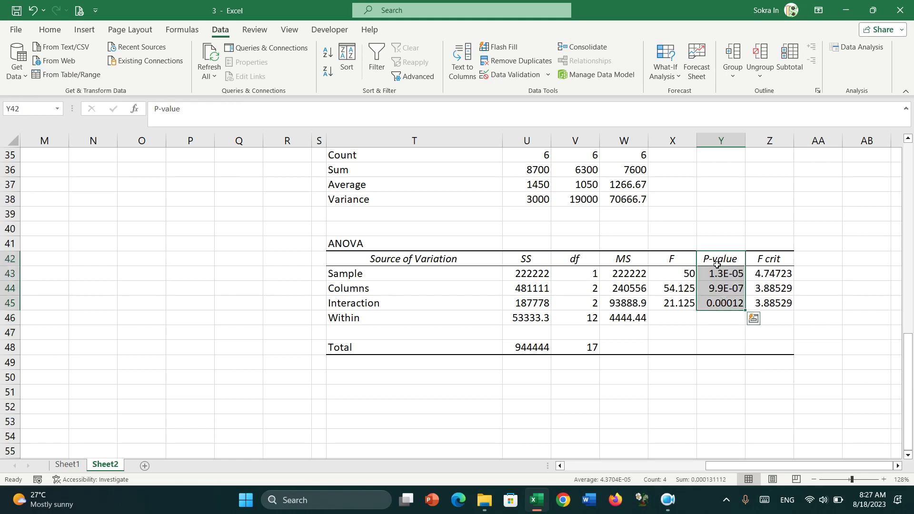
{"action": "left_click", "coordinate": [716, 320]}
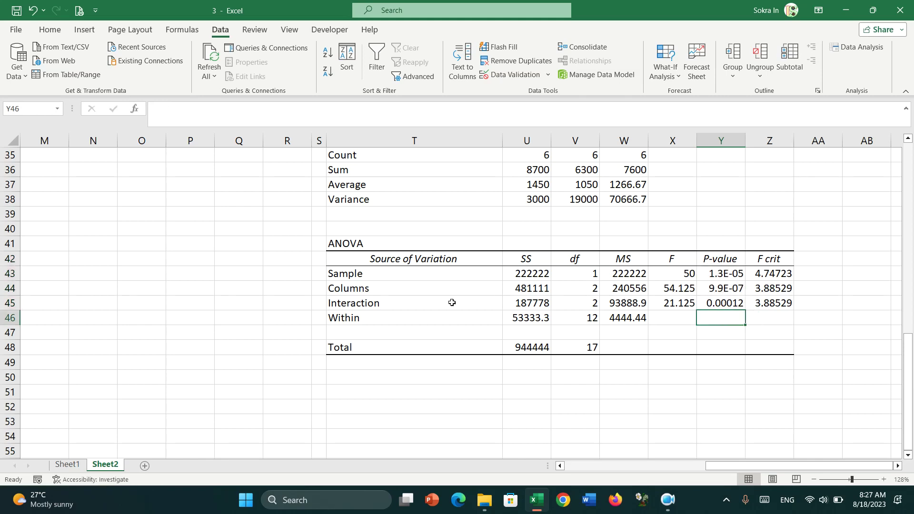
{"action": "left_click", "coordinate": [366, 305]}
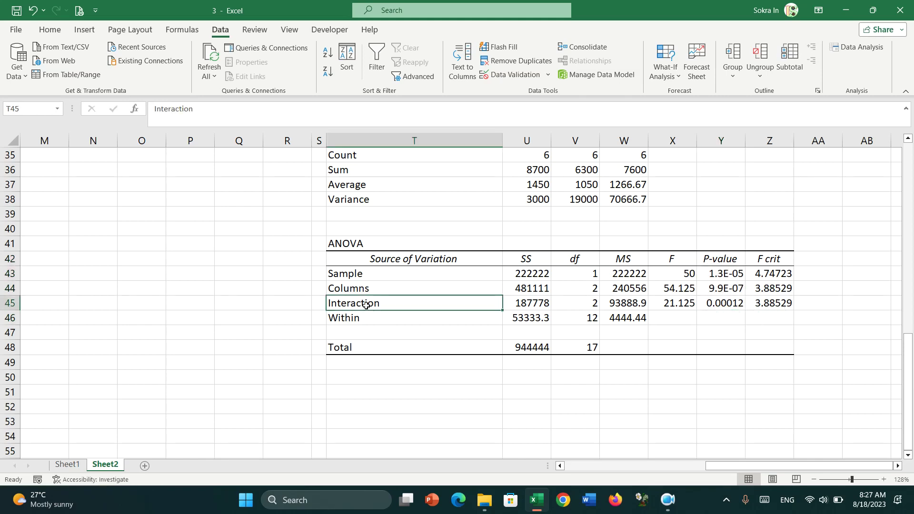
{"action": "left_click", "coordinate": [724, 304]}
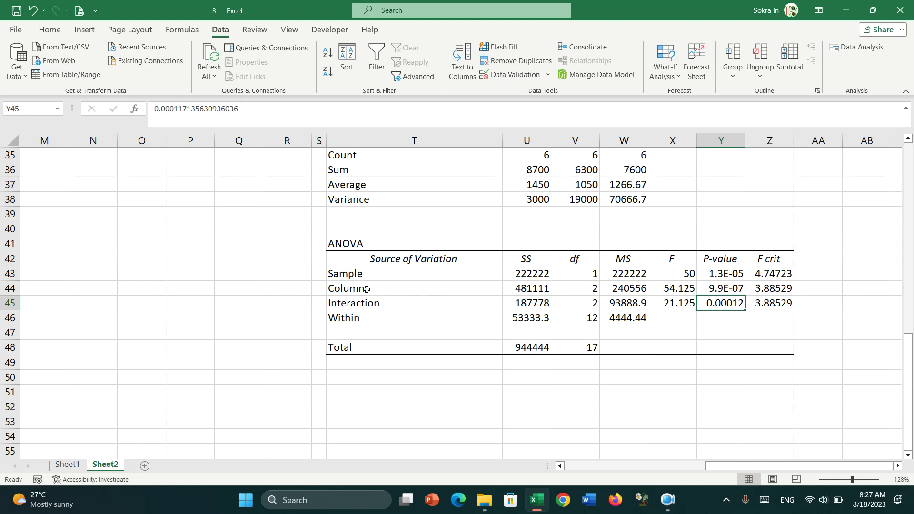
{"action": "left_click_drag", "start_coordinate": [357, 276], "coordinate": [356, 290]}
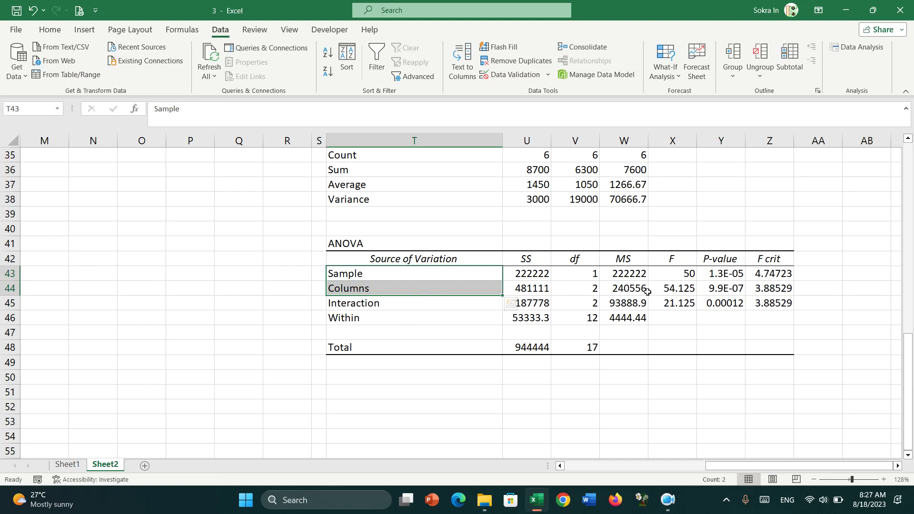
{"action": "left_click", "coordinate": [721, 288]}
{"action": "left_click", "coordinate": [727, 274]}
{"action": "left_click", "coordinate": [768, 277]}
{"action": "left_click", "coordinate": [771, 288]}
{"action": "left_click", "coordinate": [722, 275]}
{"action": "left_click", "coordinate": [714, 284]}
{"action": "left_click", "coordinate": [720, 275]}
{"action": "left_click", "coordinate": [721, 287]}
{"action": "left_click", "coordinate": [723, 273]}
{"action": "left_click", "coordinate": [718, 291]}
{"action": "left_click", "coordinate": [726, 275]}
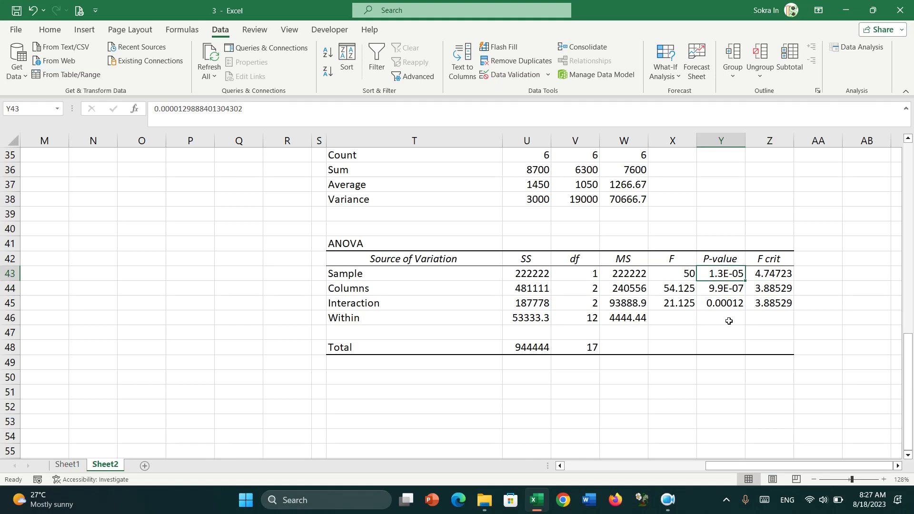
{"action": "left_click", "coordinate": [729, 303]}
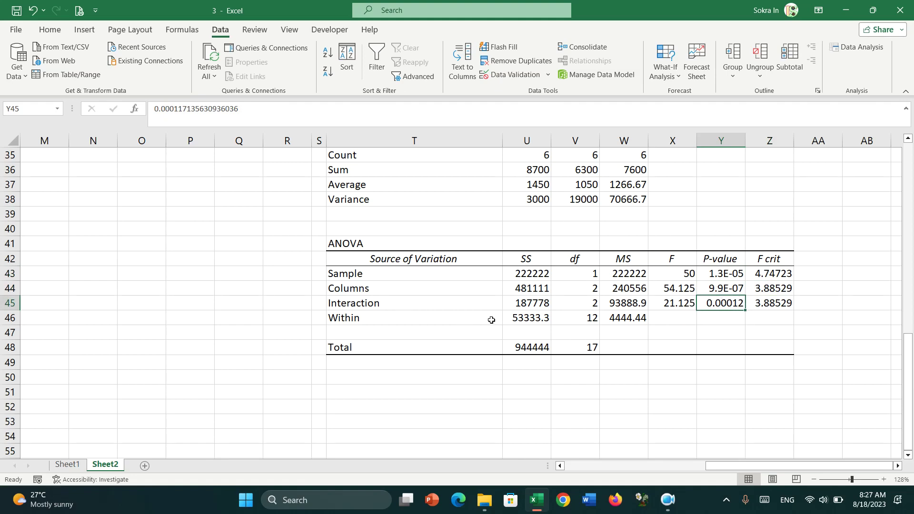
{"action": "left_click", "coordinate": [724, 288]}
{"action": "left_click", "coordinate": [370, 297]}
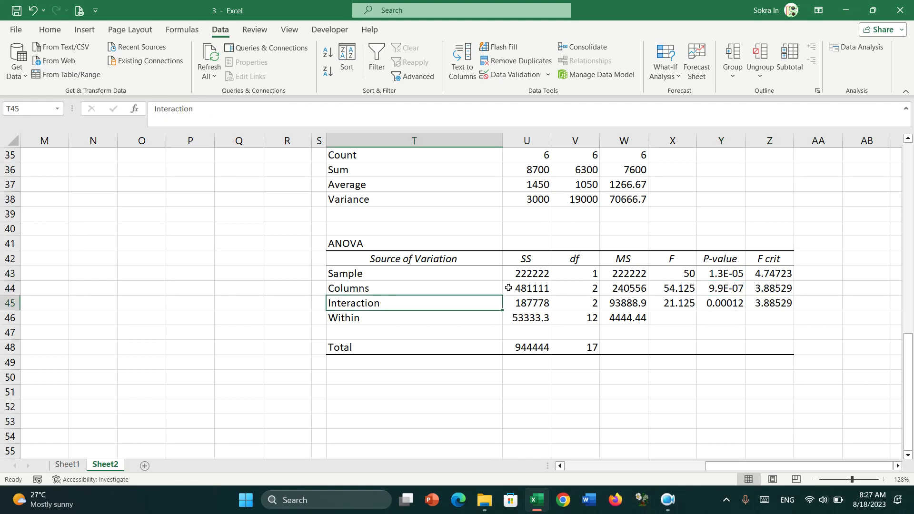
{"action": "left_click", "coordinate": [413, 285]}
{"action": "left_click", "coordinate": [411, 272]}
{"action": "left_click", "coordinate": [419, 285]}
{"action": "left_click", "coordinate": [424, 276]}
{"action": "left_click", "coordinate": [429, 285]}
{"action": "mouse_move", "coordinate": [754, 275]}
{"action": "left_mouse_down"}
{"action": "mouse_move", "coordinate": [386, 272]}
{"action": "mouse_move", "coordinate": [754, 285]}
{"action": "left_mouse_up"}
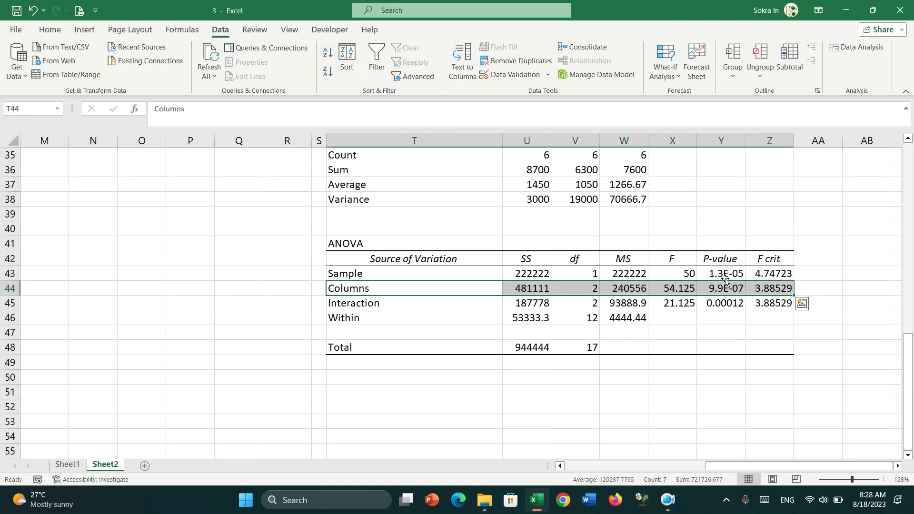